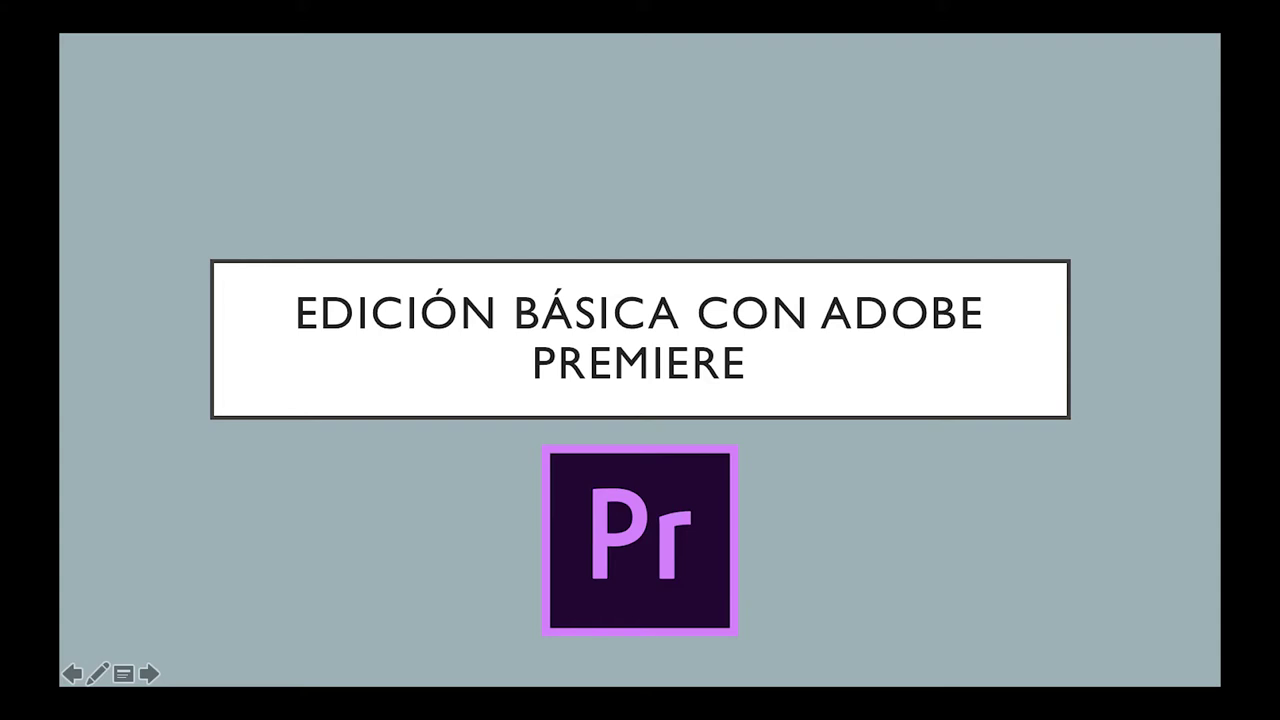
Advance past the '¿Para qué sirve Adobe Premiere?' slide to the three-stages slide.
{"action": "key", "text": "Right"}
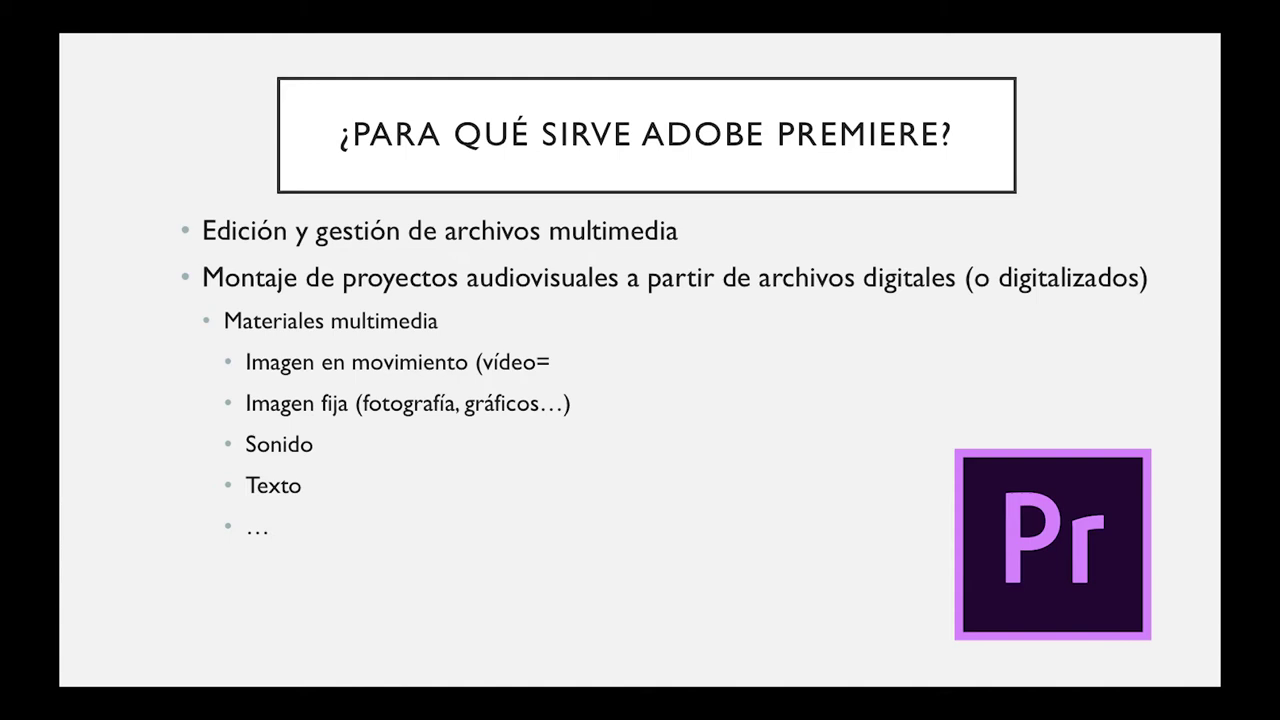
{"action": "key", "text": "Right"}
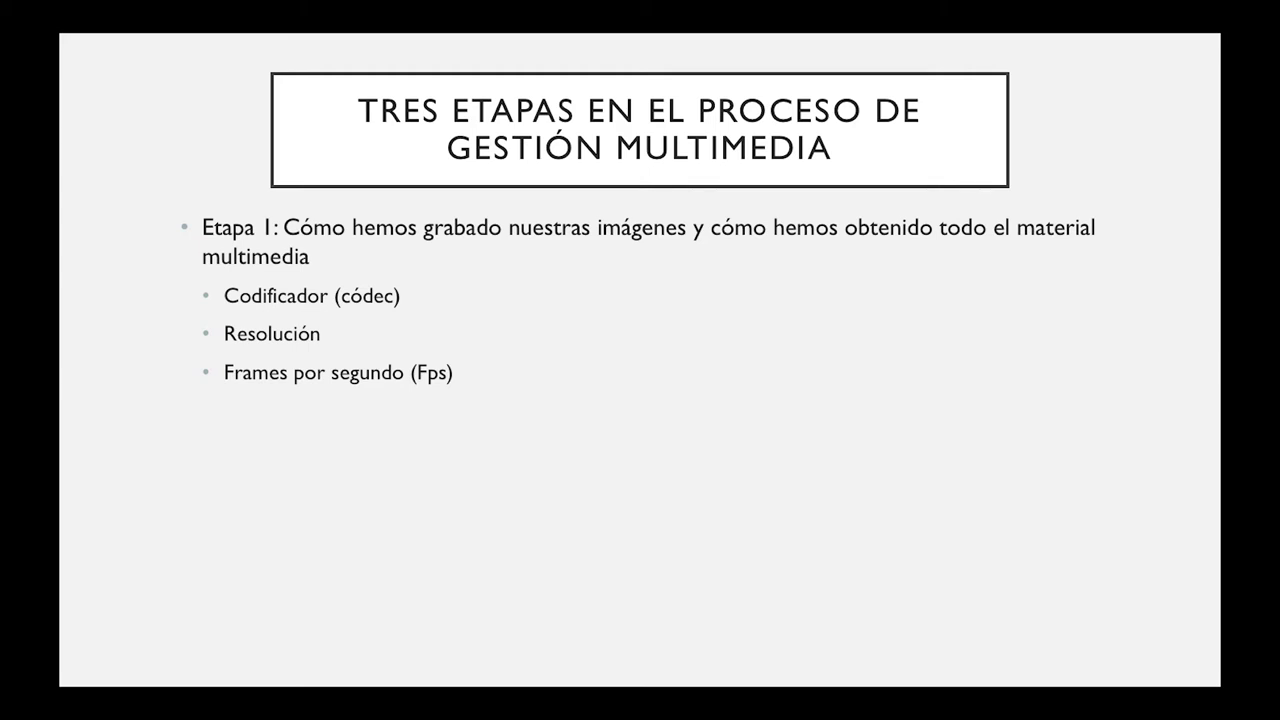
Reveal Etapa II and then Etapa III (Exportación) on the three-stages slide.
{"action": "key", "text": "Right"}
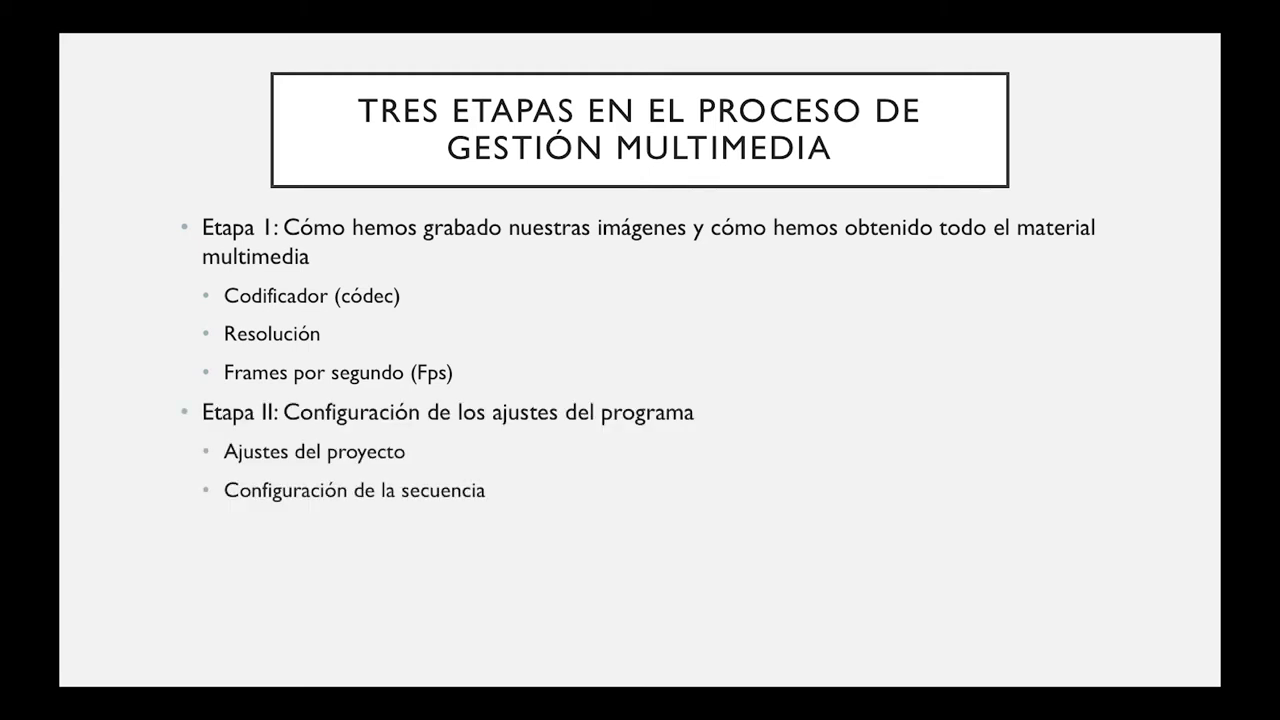
{"action": "key", "text": "Right"}
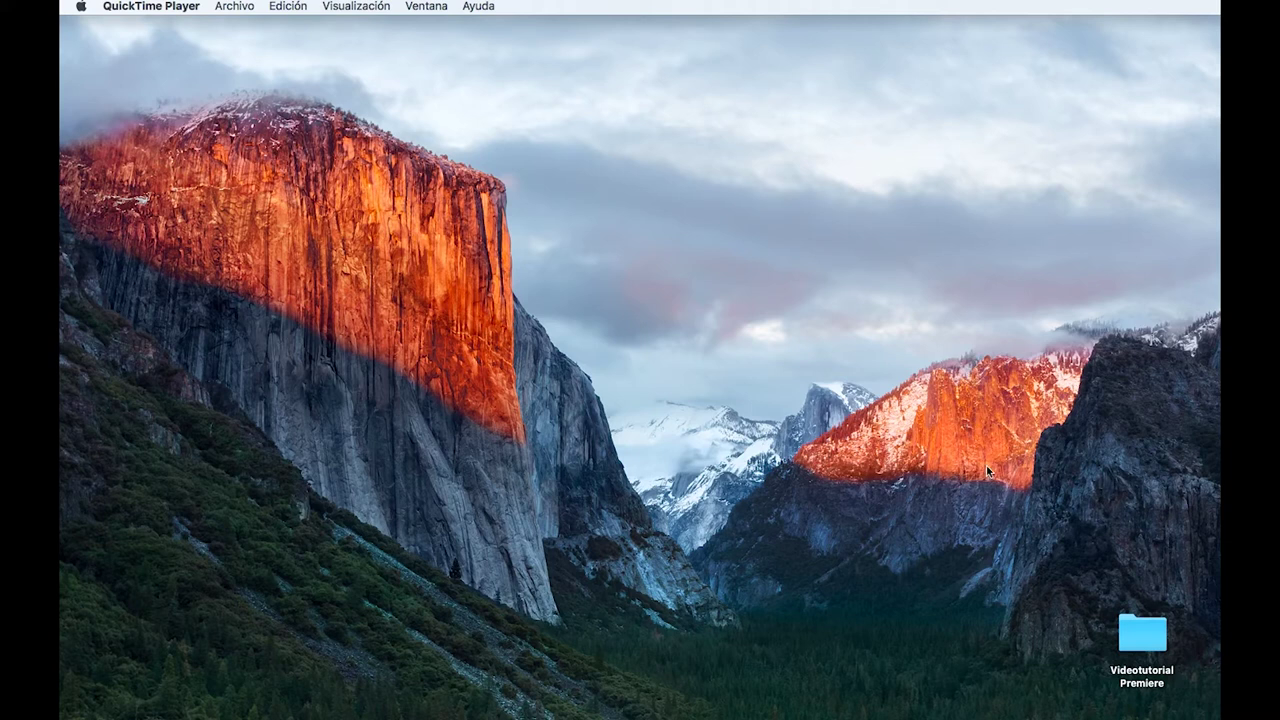
Open the Videotutorial Premiere folder and its Multimedia subfolder.
{"action": "double_click", "coordinate": [1157, 640]}
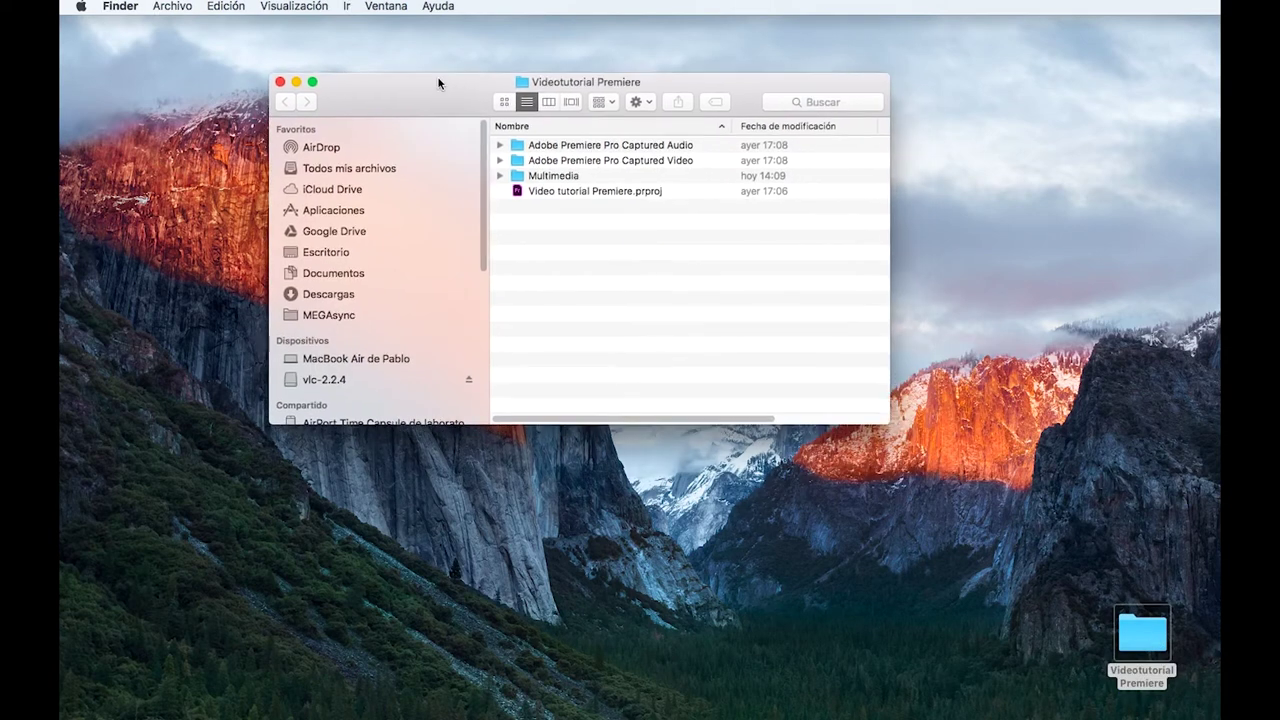
{"action": "left_click_drag", "start_coordinate": [459, 84], "coordinate": [408, 64]}
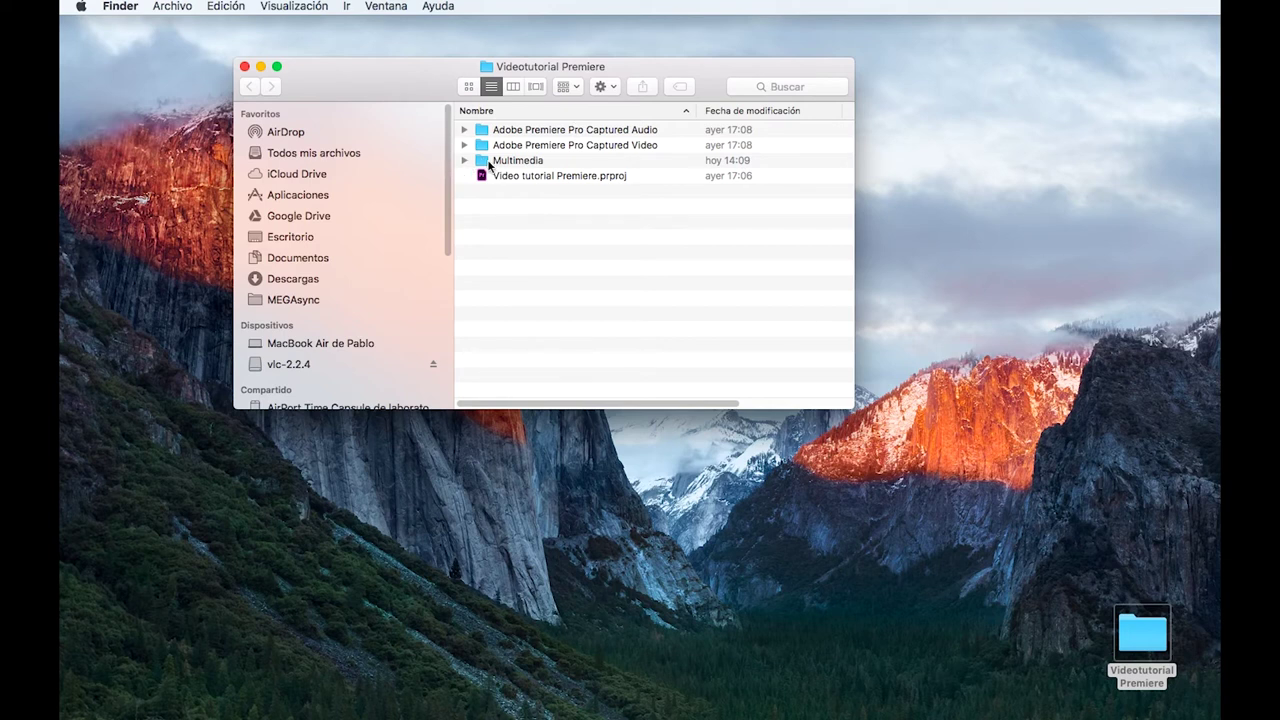
{"action": "double_click", "coordinate": [486, 164]}
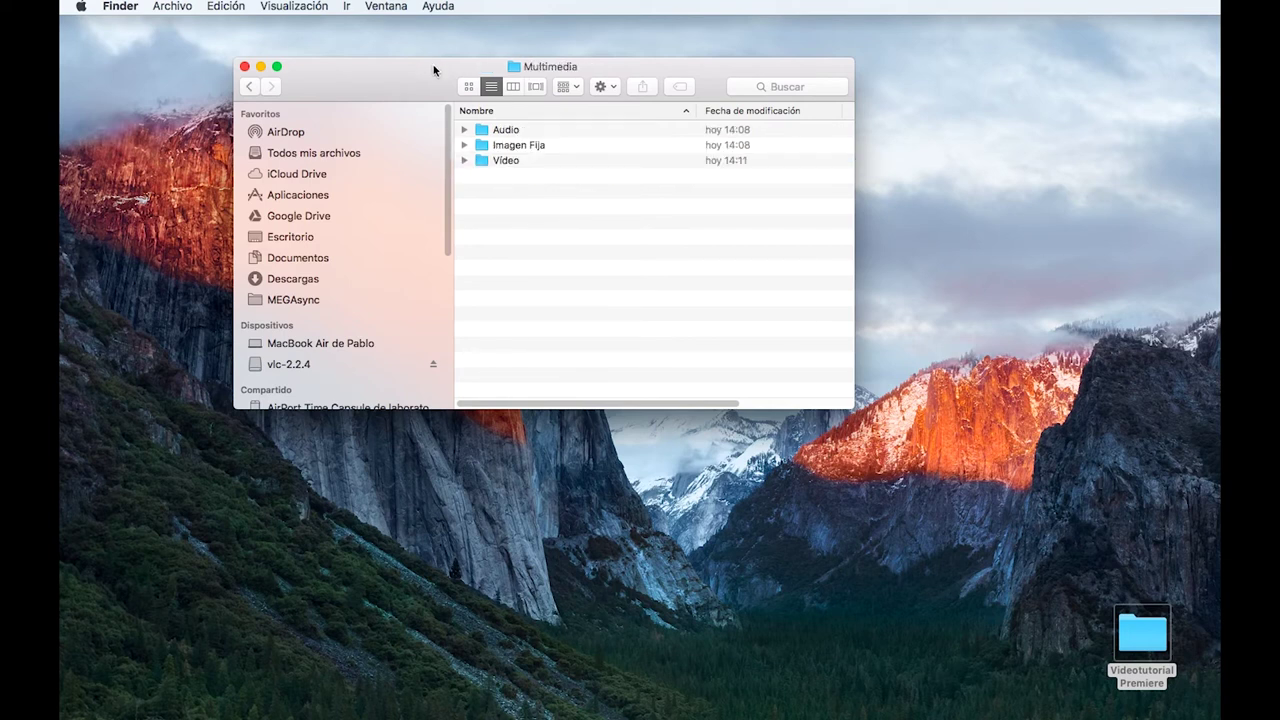
{"action": "left_click_drag", "start_coordinate": [433, 69], "coordinate": [372, 29]}
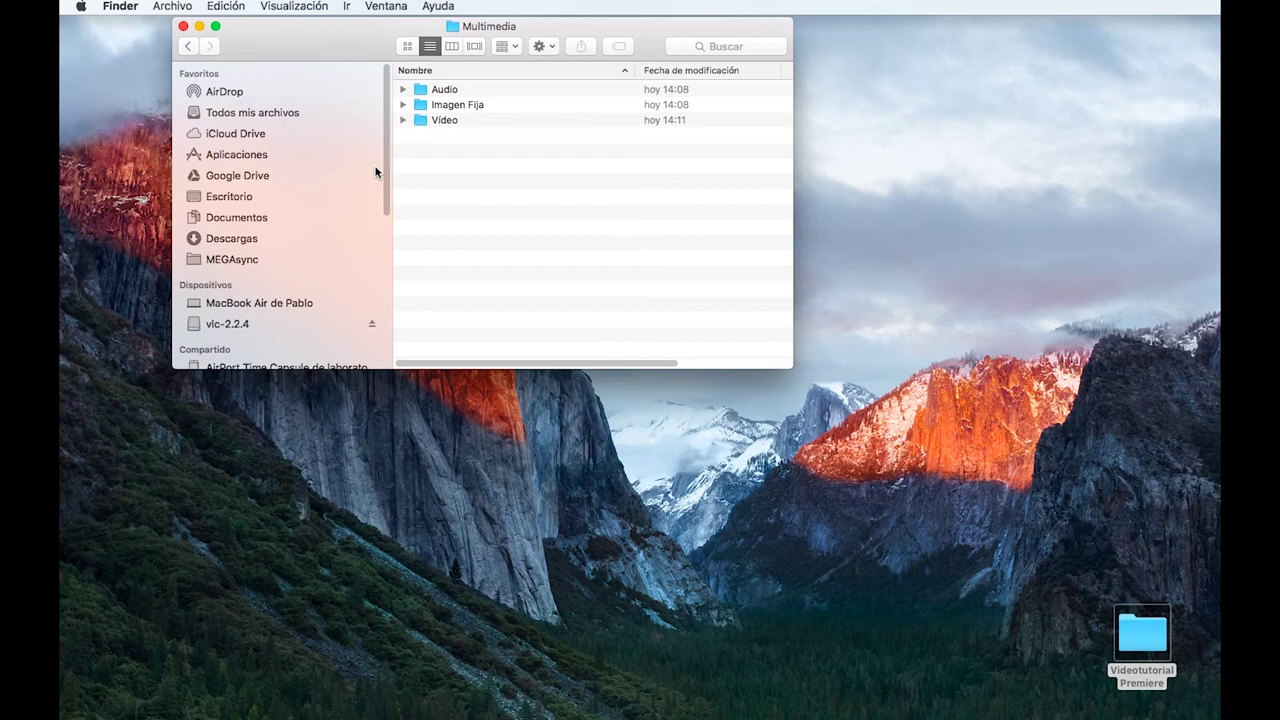
Browse the Audio, Imagen Fija and Vídeo folders, then return and select Video tutorial Premiere.prproj.
{"action": "left_click", "coordinate": [450, 93]}
{"action": "left_click", "coordinate": [456, 107]}
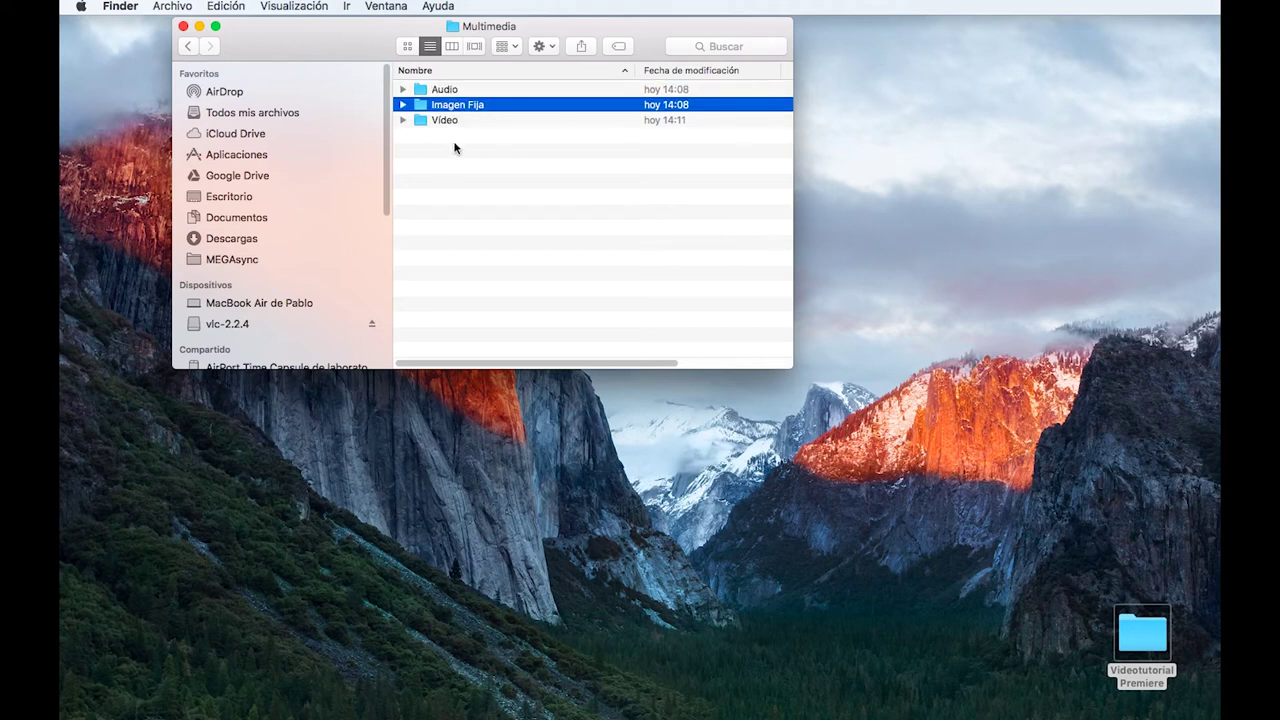
{"action": "left_click", "coordinate": [420, 122]}
{"action": "double_click", "coordinate": [423, 122]}
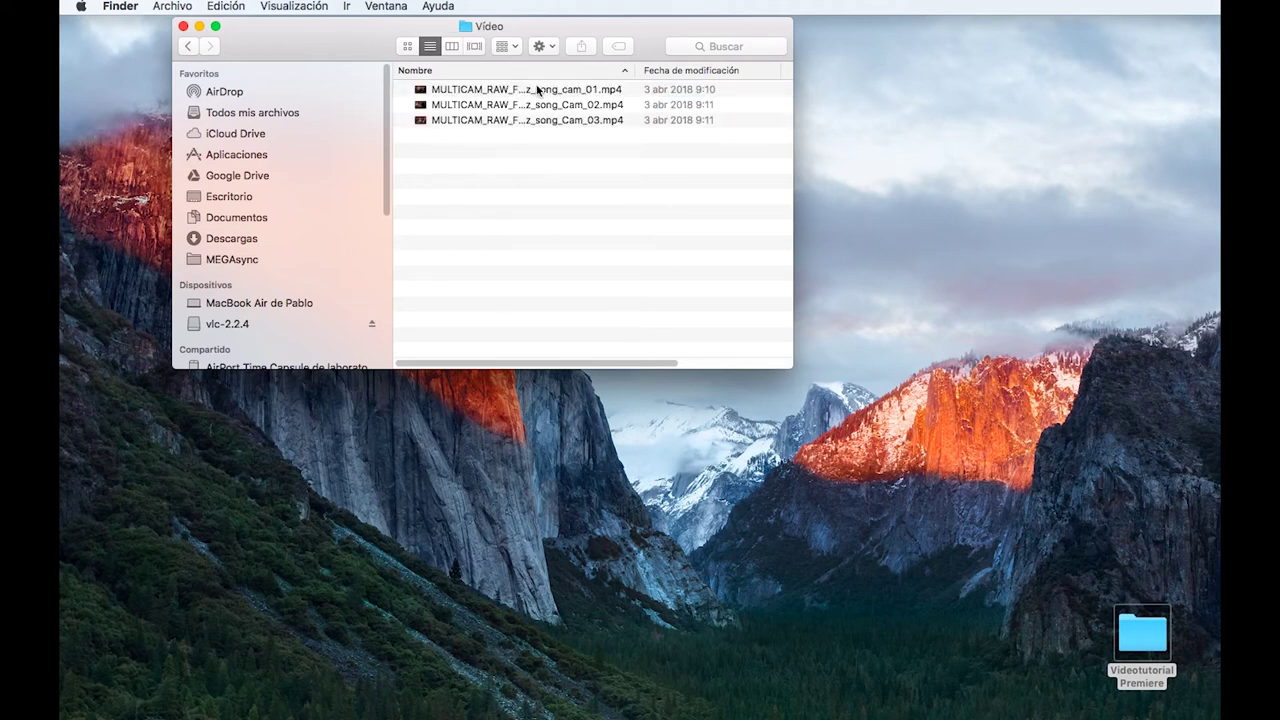
{"action": "left_click_drag", "start_coordinate": [635, 71], "coordinate": [640, 72]}
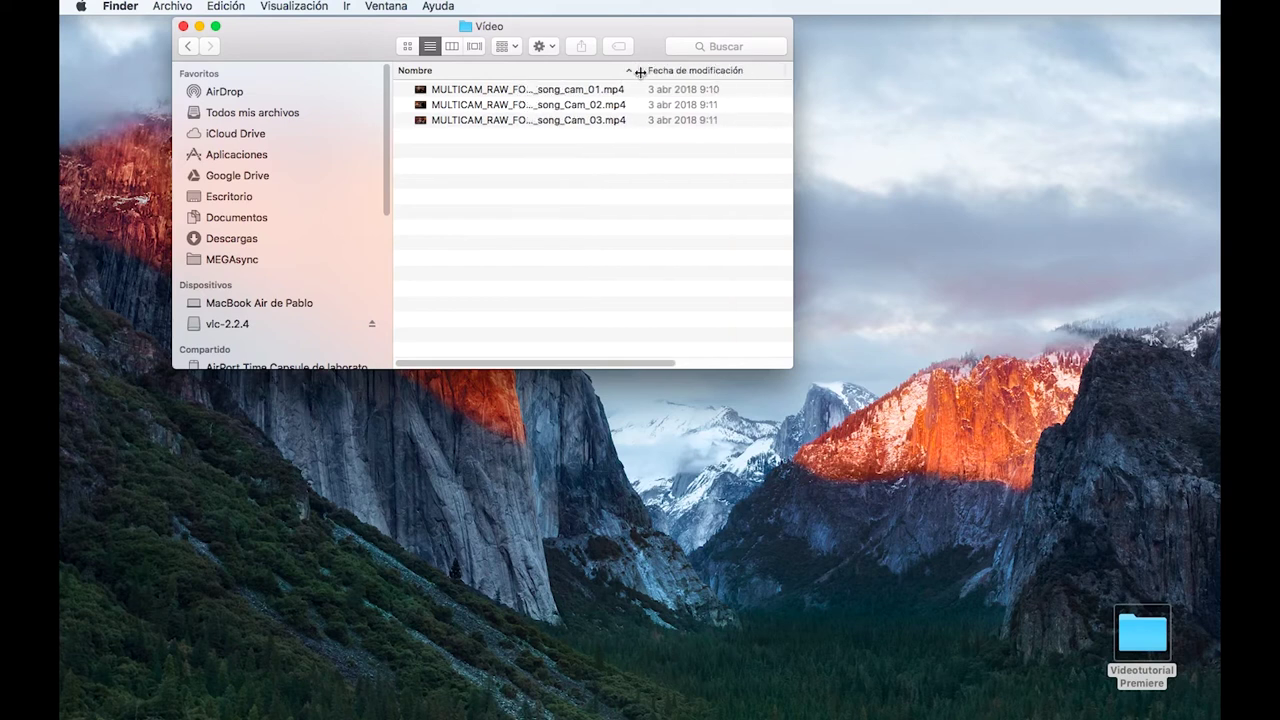
{"action": "left_click", "coordinate": [187, 45]}
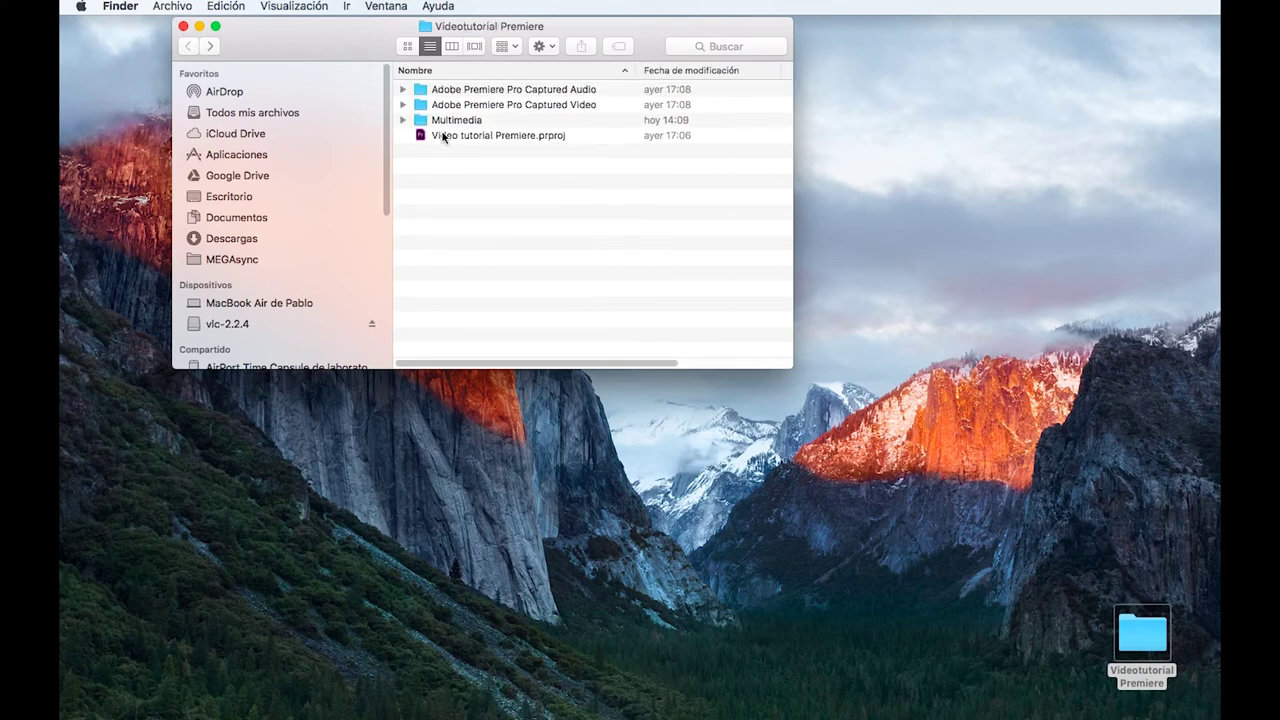
{"action": "left_click", "coordinate": [505, 137]}
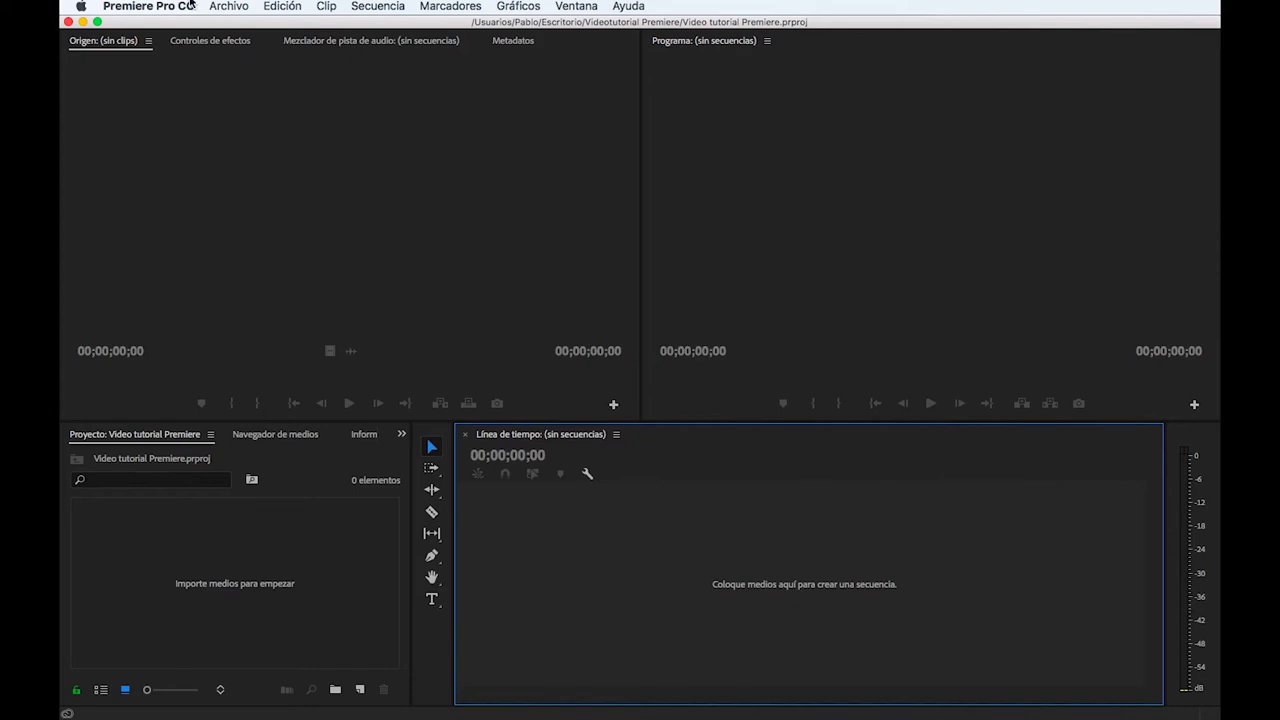
Start a new Premiere project named Video tutorial Premiere_2.
{"action": "left_click", "coordinate": [232, 7]}
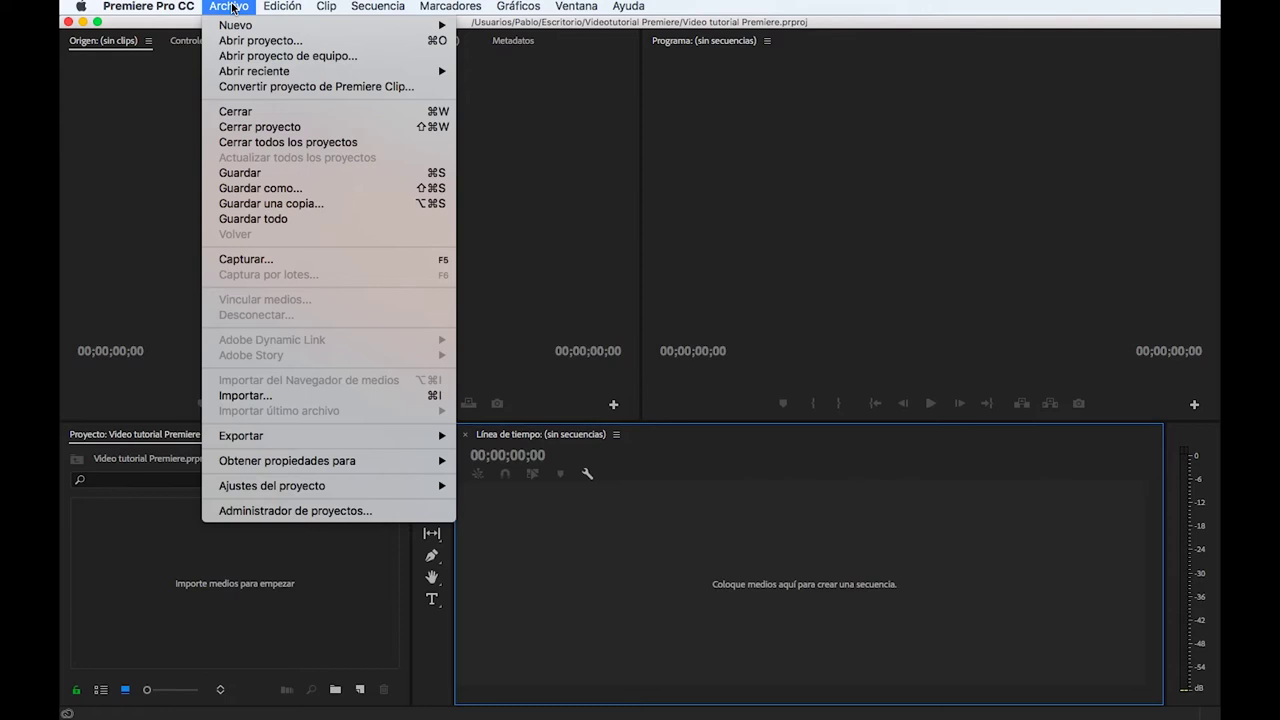
{"action": "mouse_move", "coordinate": [229, 22]}
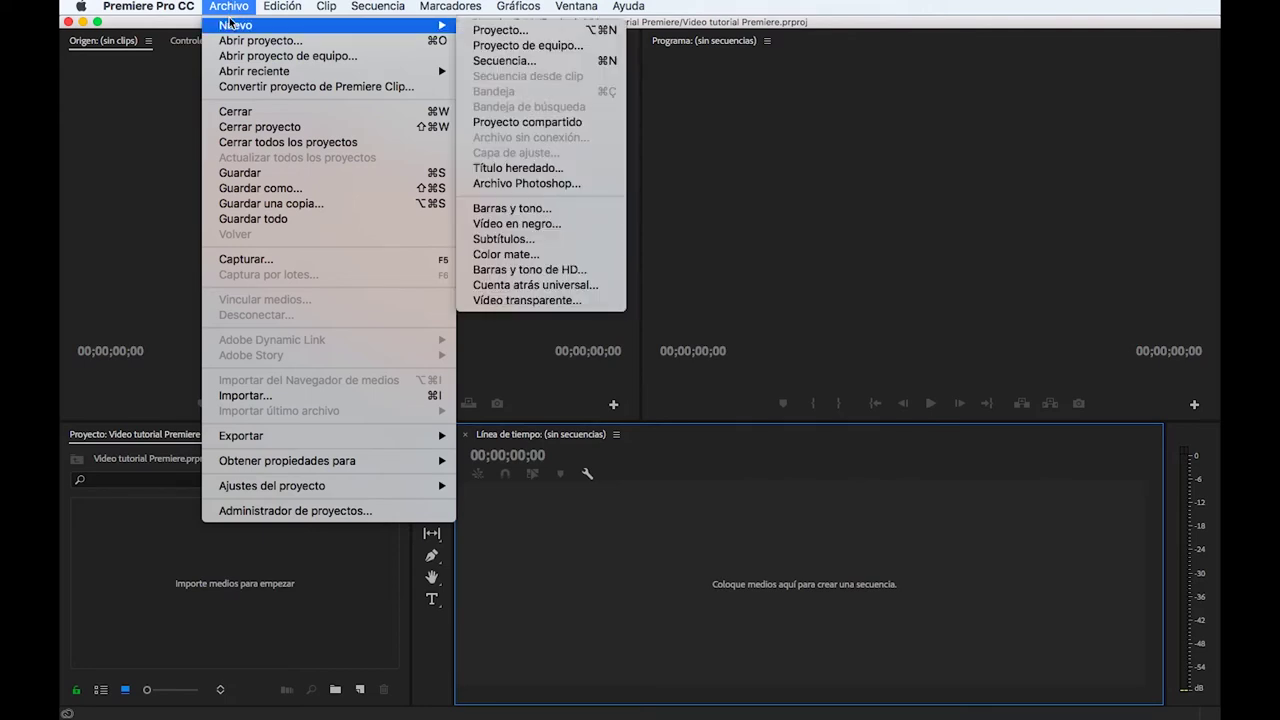
{"action": "left_click", "coordinate": [493, 38]}
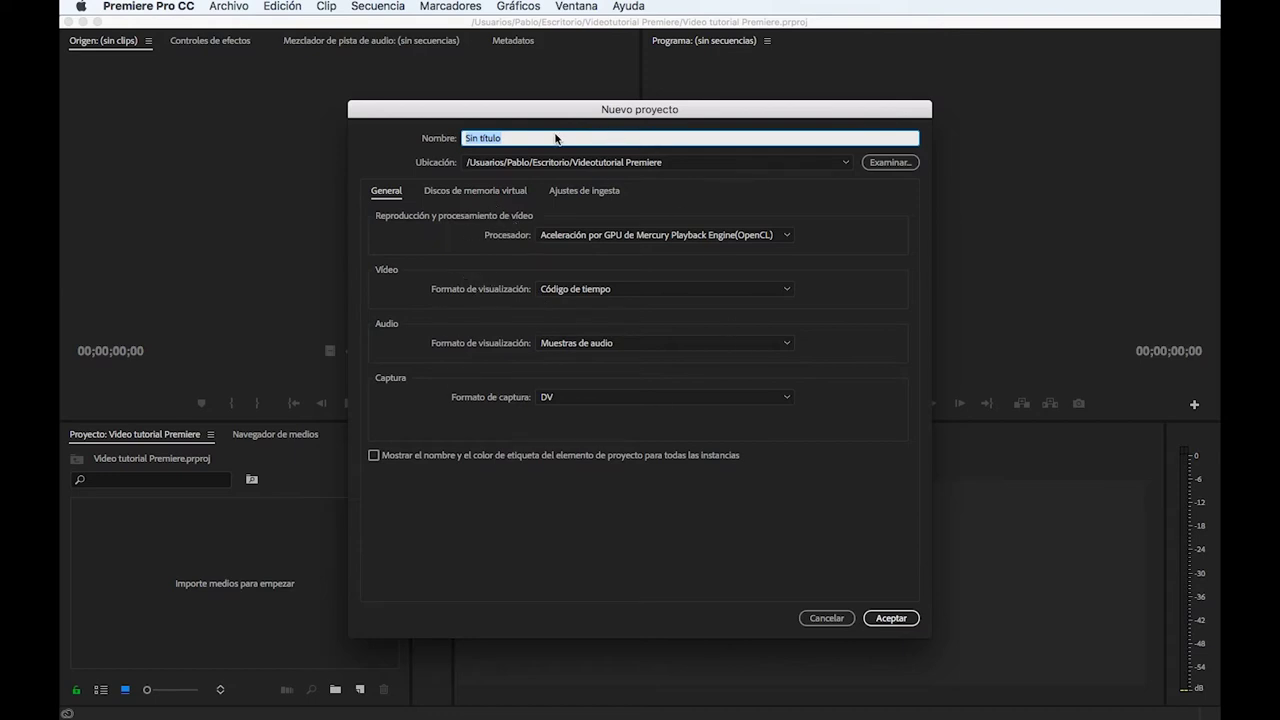
{"action": "type", "text": "B"}
Set the project location to the Videotutorial Premiere folder on the desktop.
{"action": "left_click", "coordinate": [895, 162]}
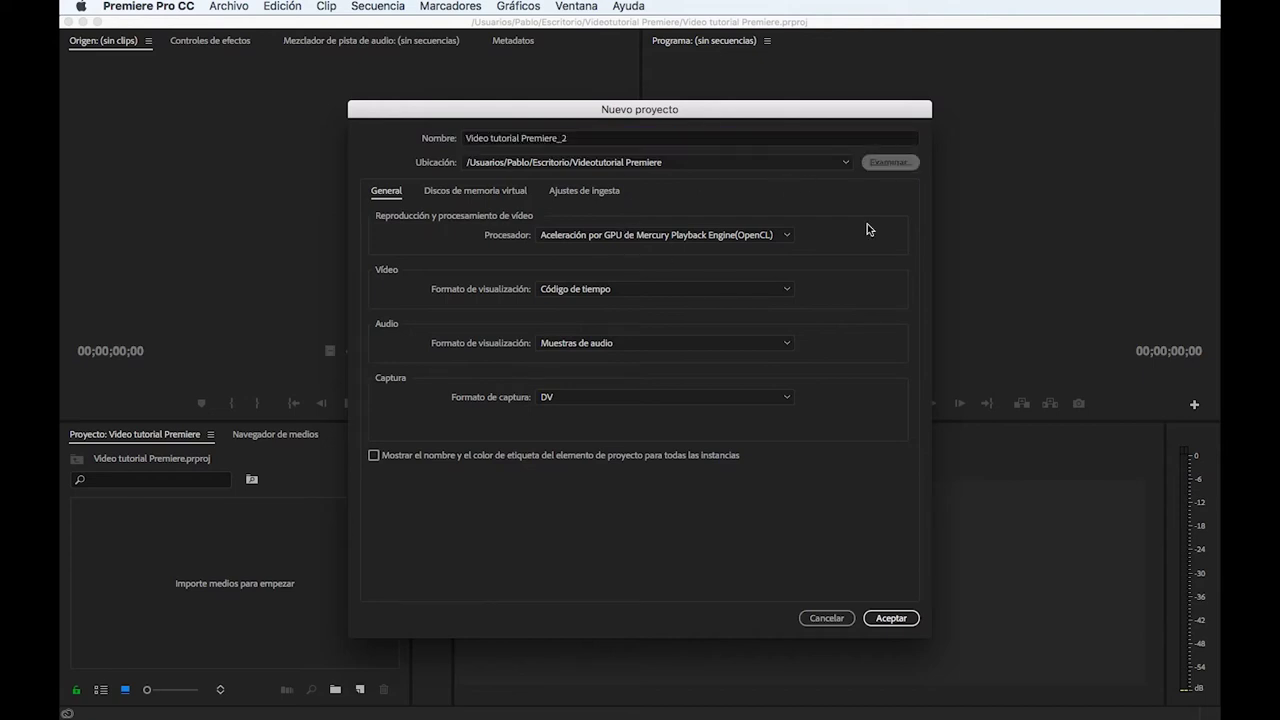
{"action": "left_click", "coordinate": [463, 278]}
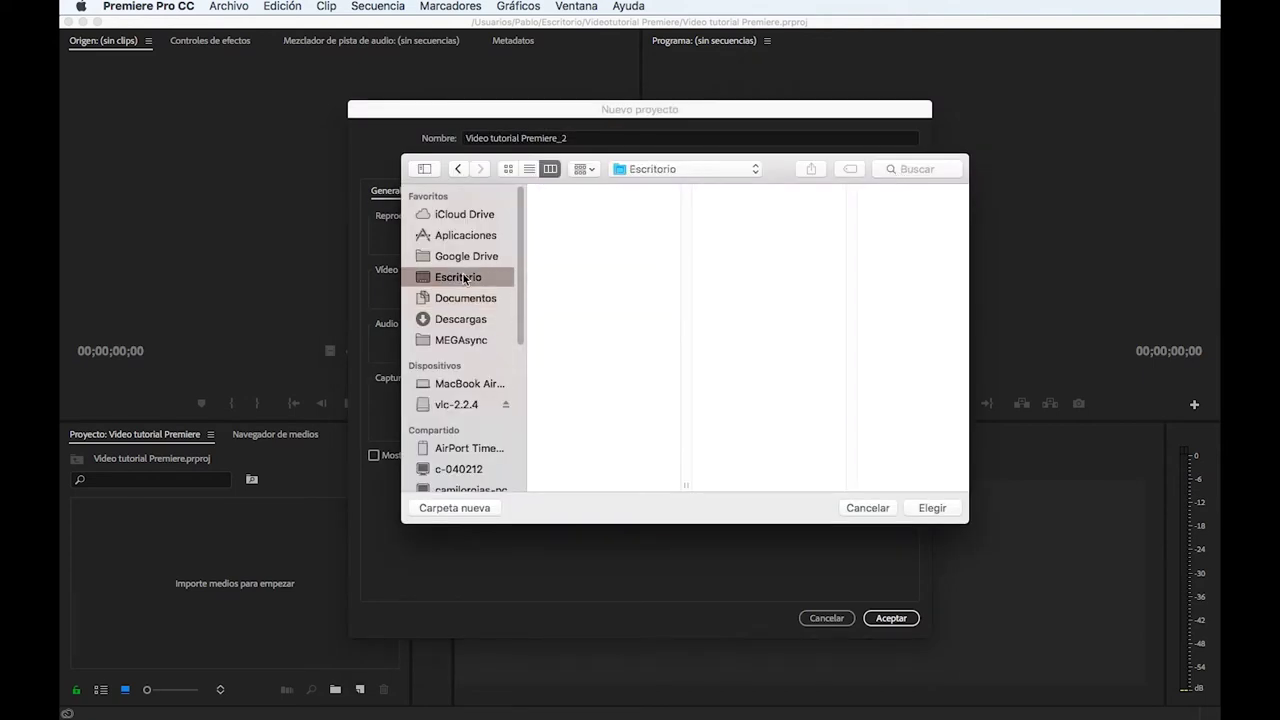
{"action": "left_click", "coordinate": [590, 351]}
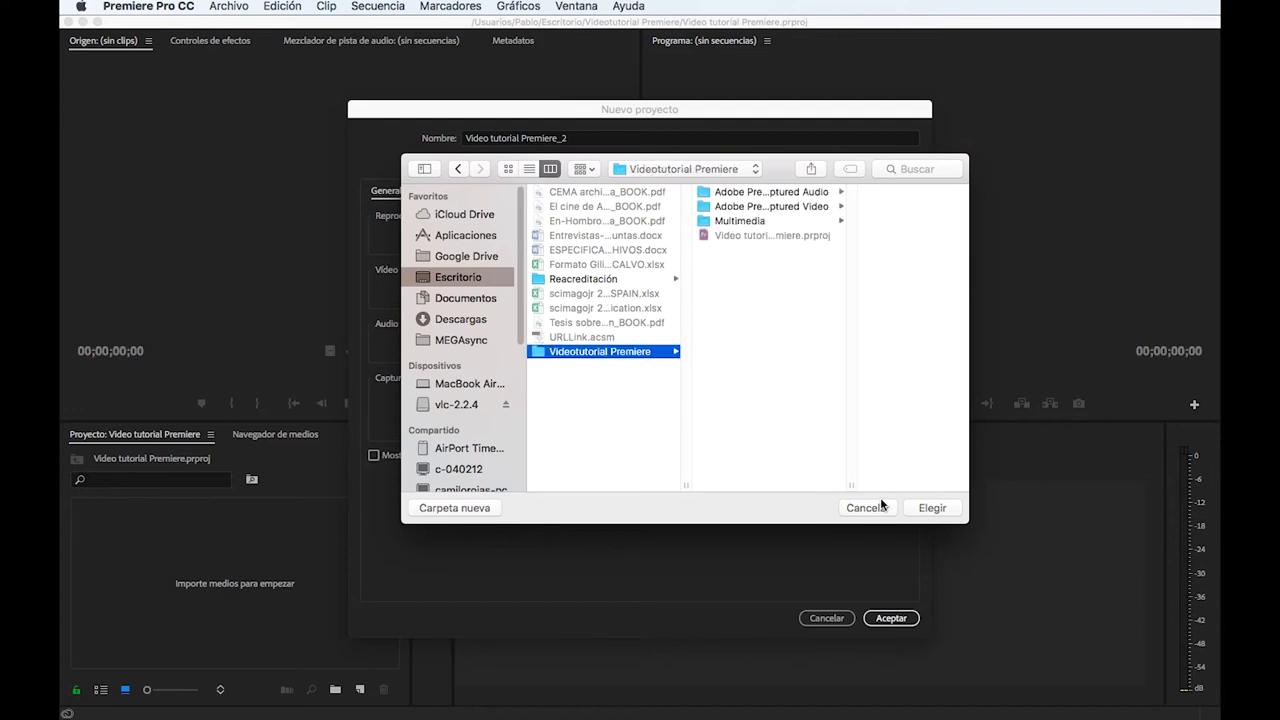
{"action": "left_click", "coordinate": [932, 508]}
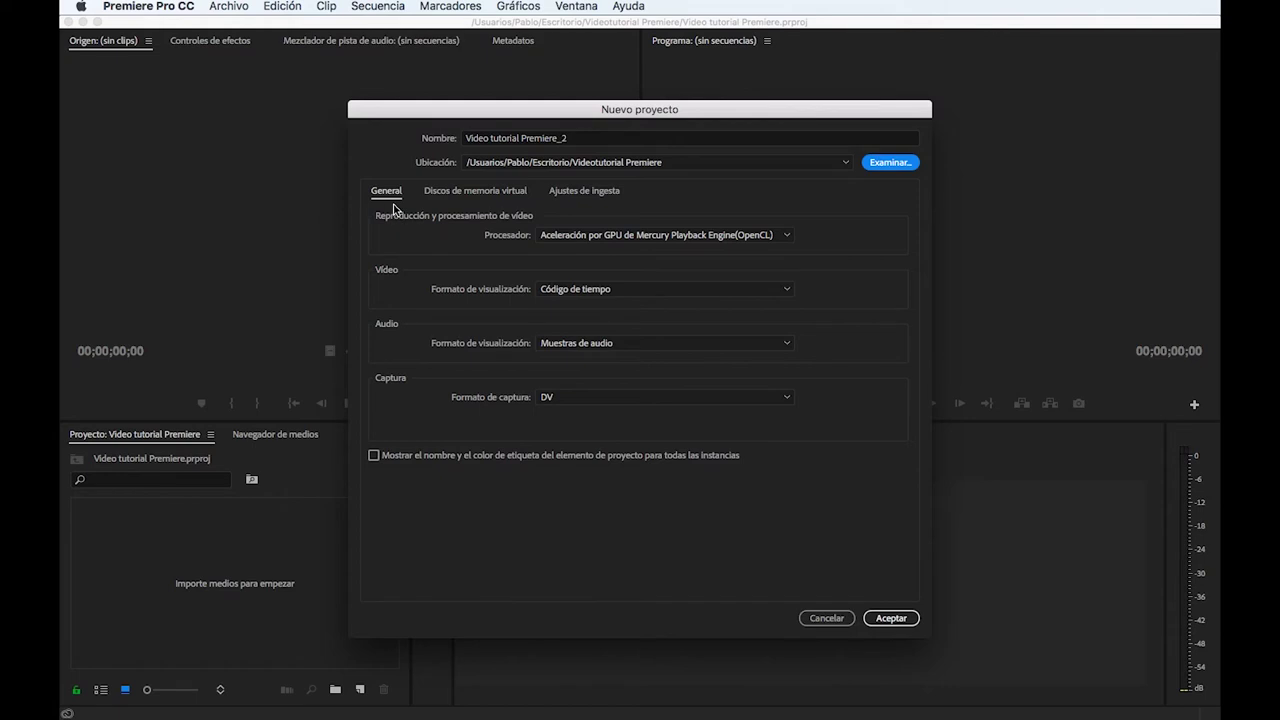
Review the scratch disk paths and create the Video tutorial Premiere_2 project.
{"action": "left_click", "coordinate": [463, 196]}
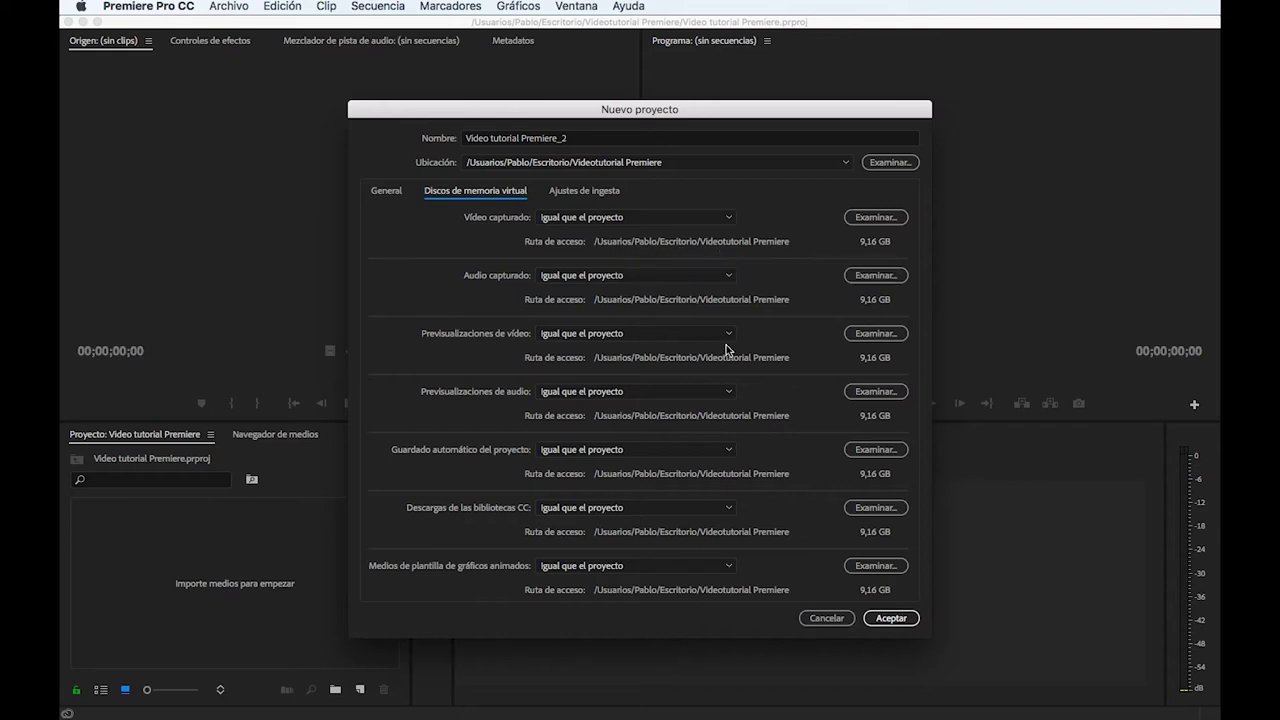
{"action": "key", "text": "Return"}
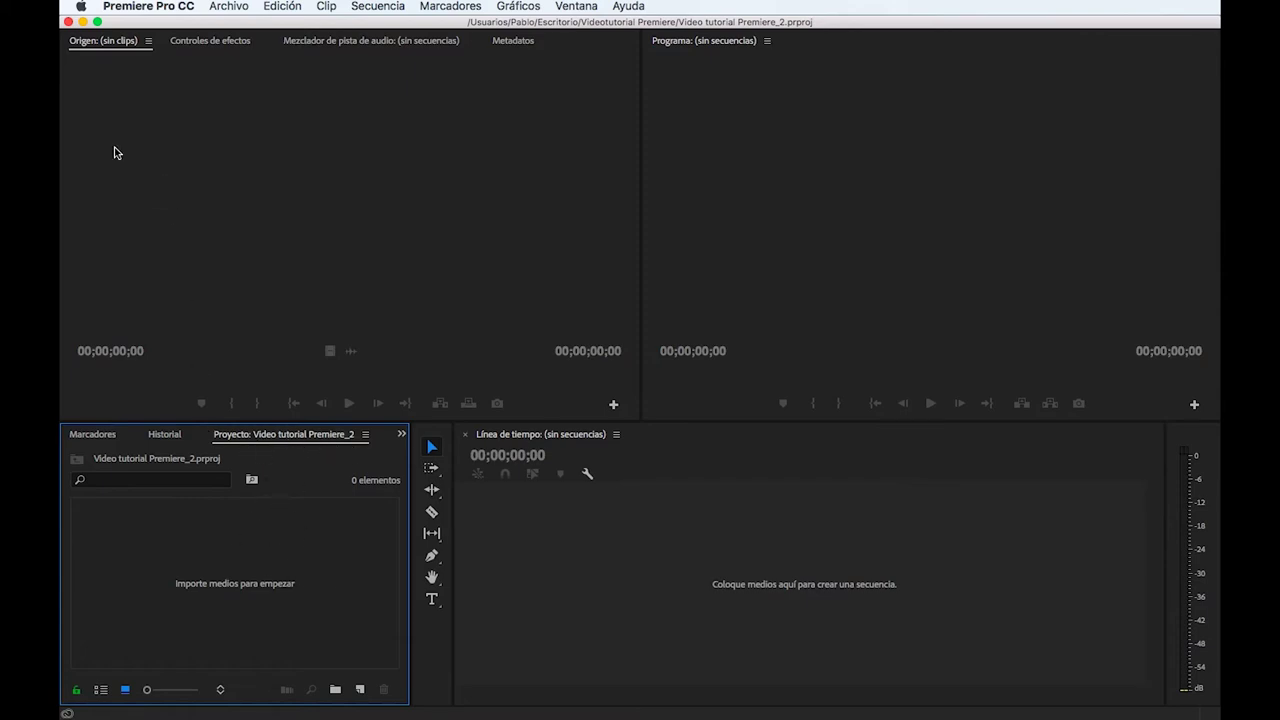
{"action": "left_click", "coordinate": [83, 21]}
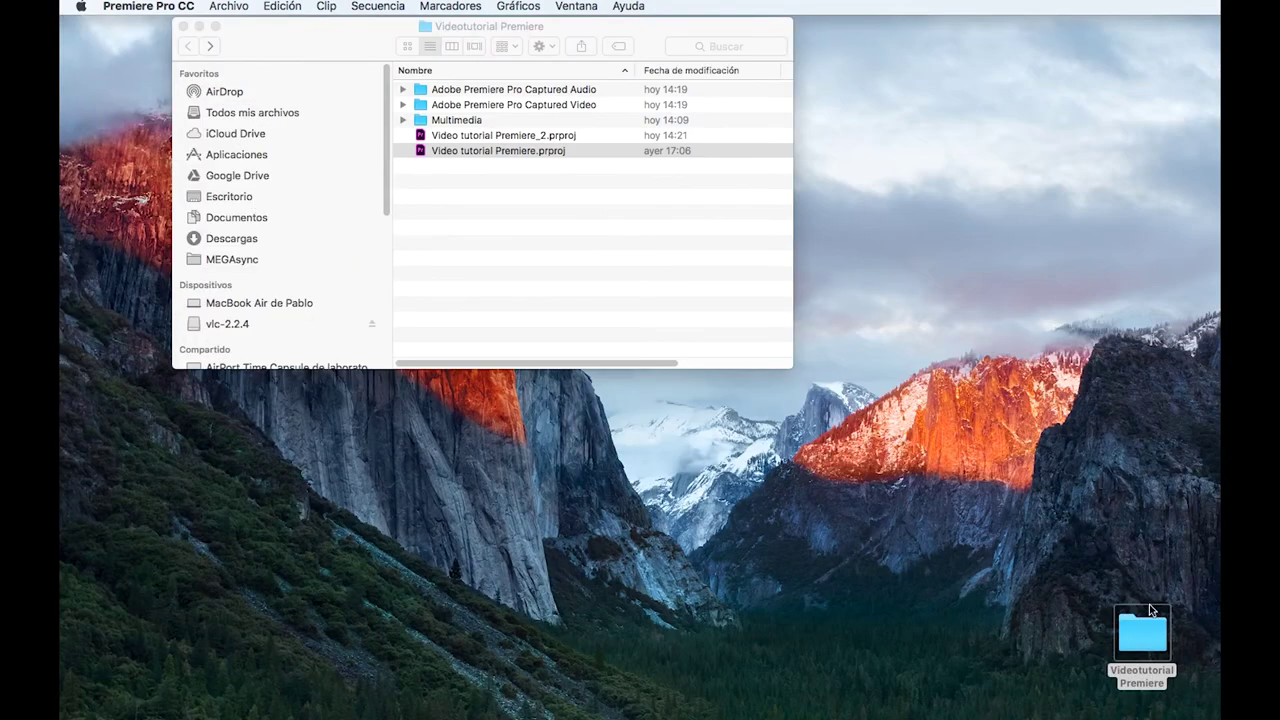
{"action": "left_click_drag", "start_coordinate": [320, 26], "coordinate": [438, 139]}
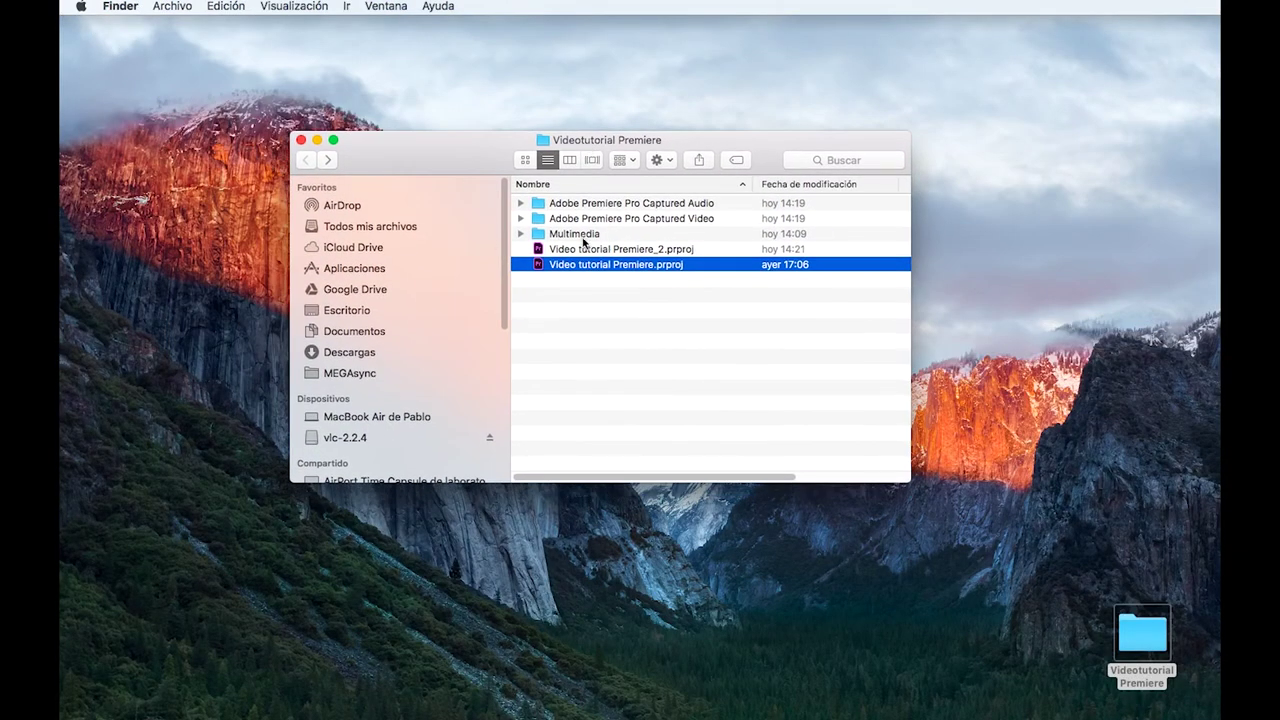
{"action": "double_click", "coordinate": [543, 236]}
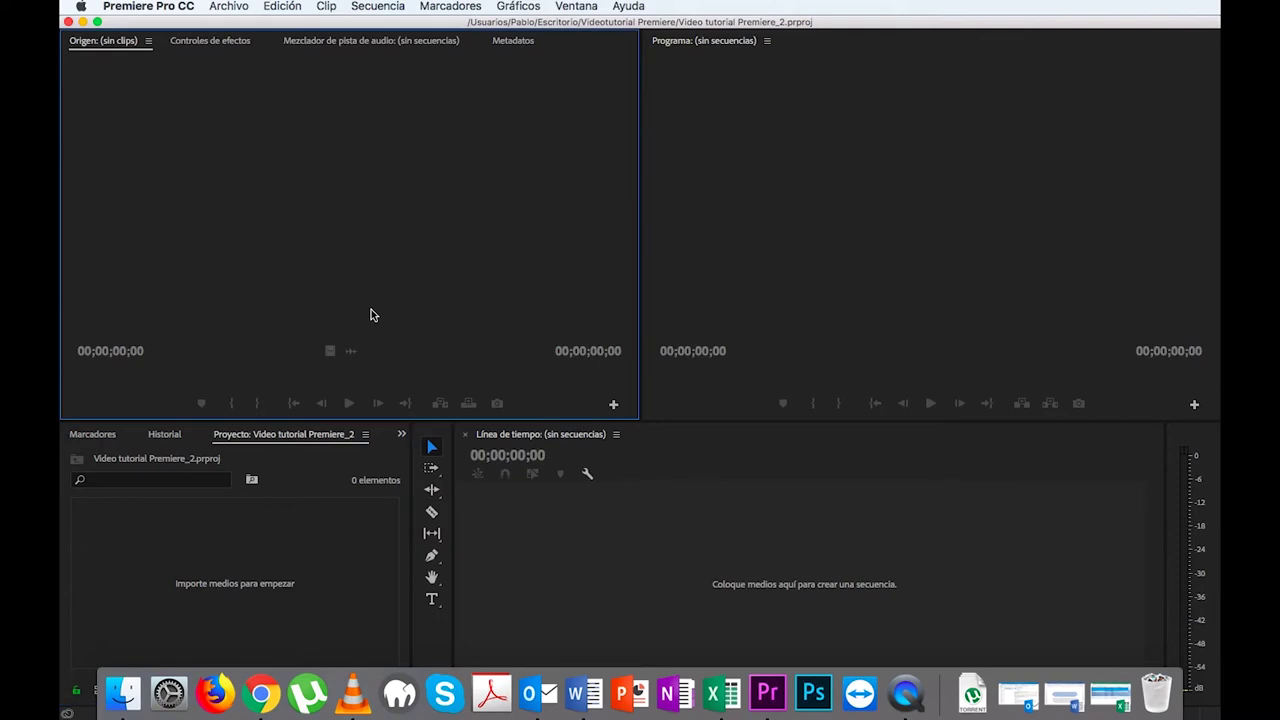
{"action": "left_click", "coordinate": [327, 516]}
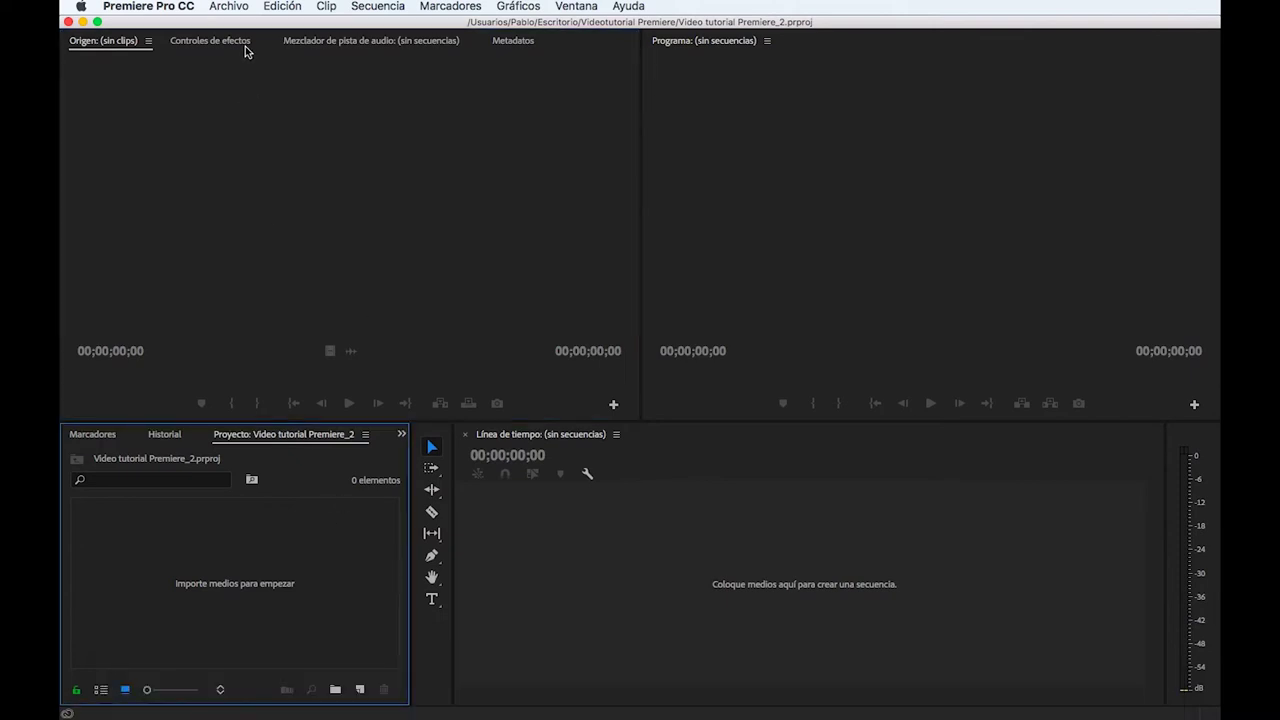
{"action": "left_click", "coordinate": [240, 8]}
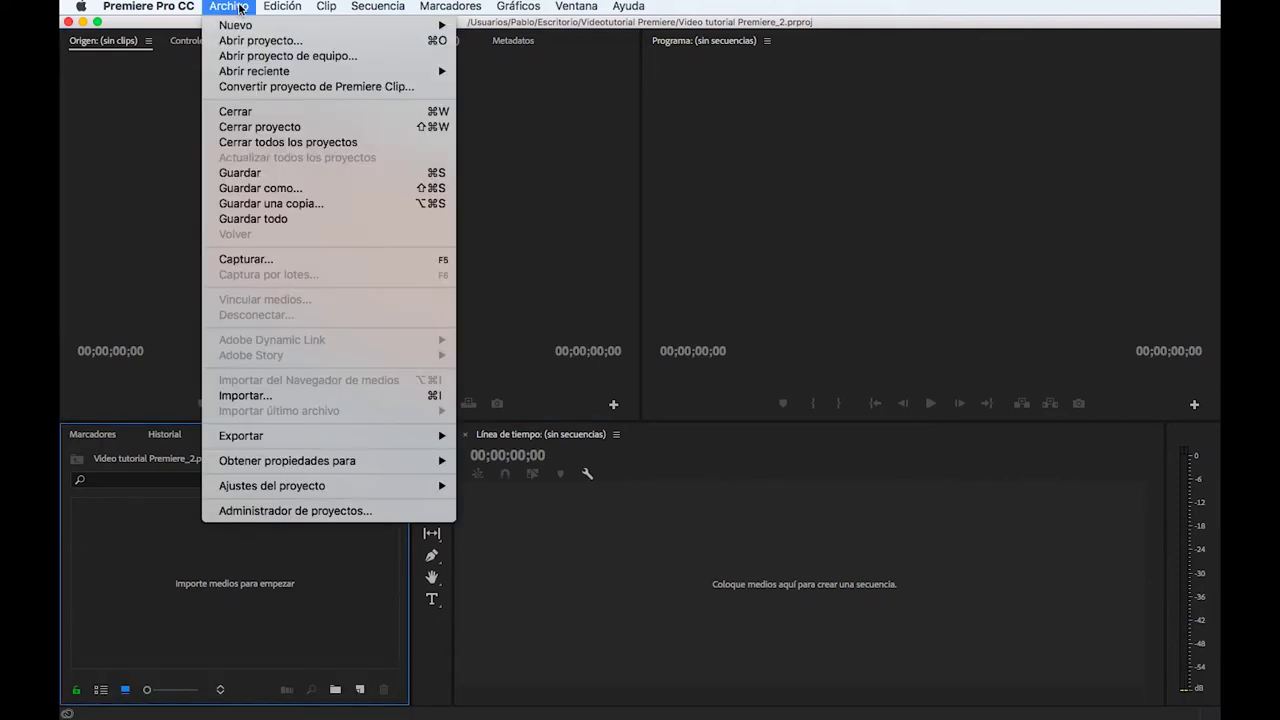
Bring up the New Sequence dialog and look through the Digital SLR presets.
{"action": "mouse_move", "coordinate": [248, 27]}
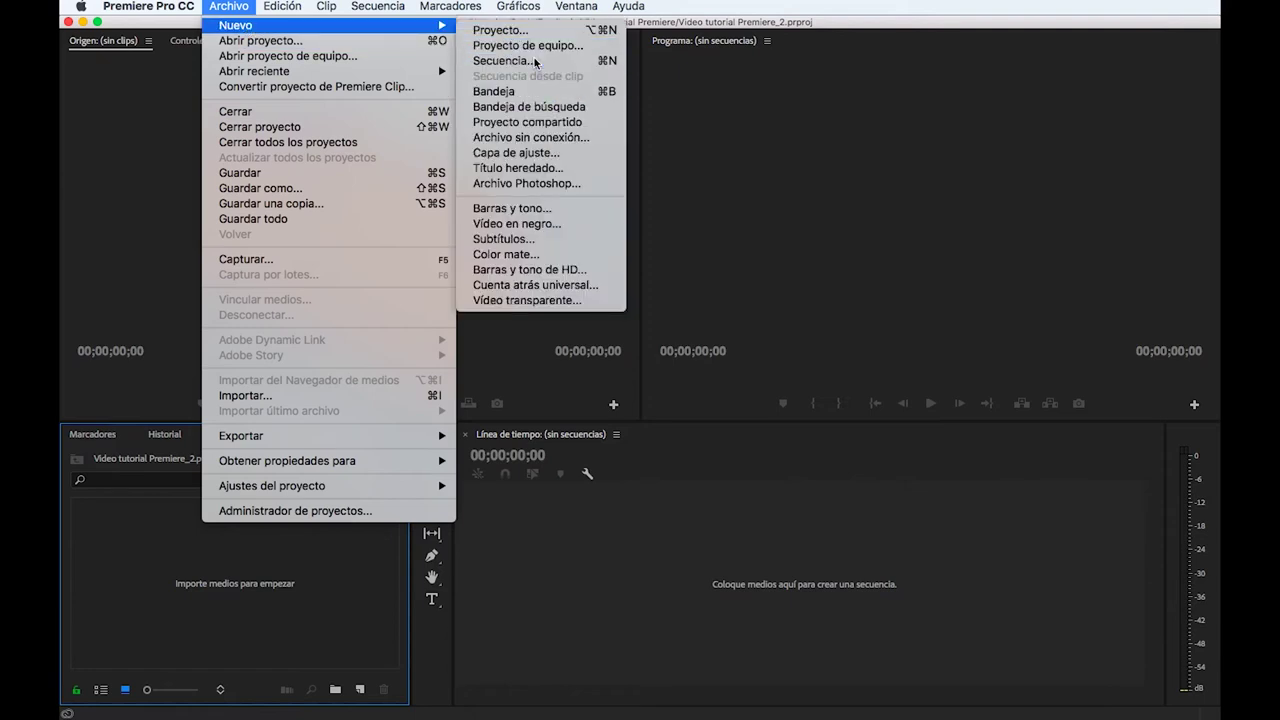
{"action": "left_click", "coordinate": [503, 61]}
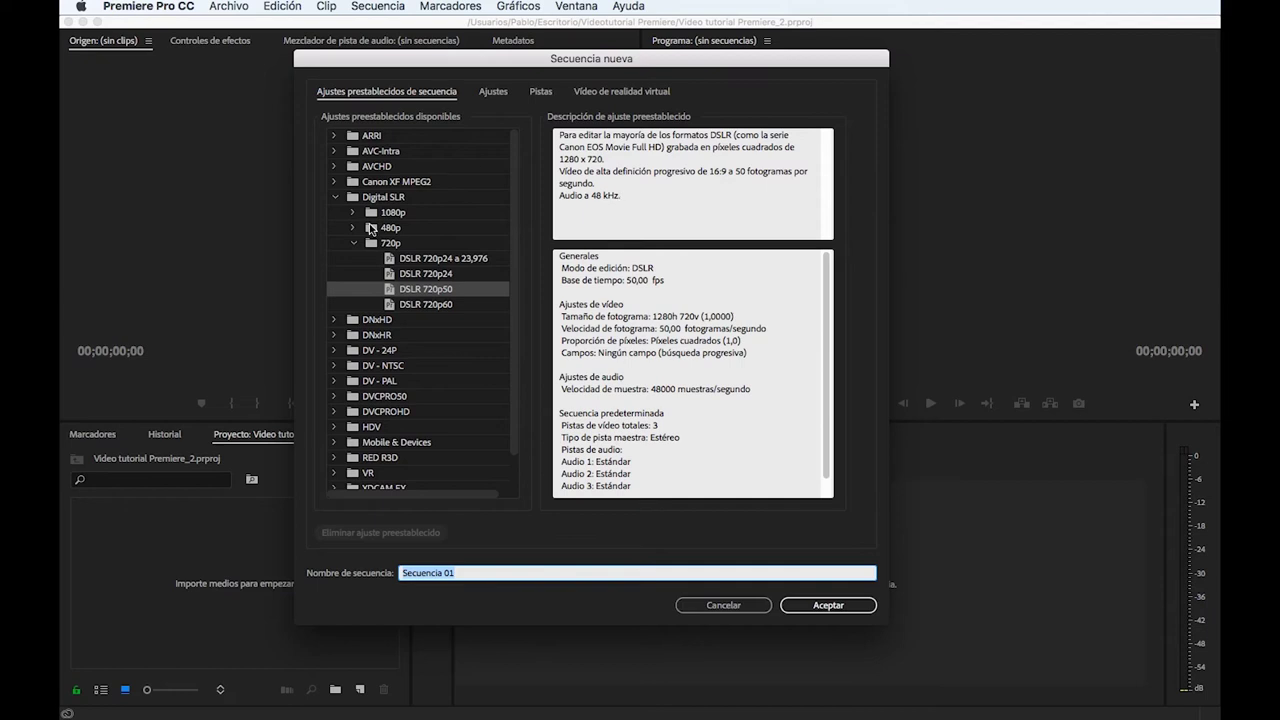
{"action": "scroll", "coordinate": [428, 268], "scroll_direction": "down", "scroll_amount": 2}
{"action": "scroll", "coordinate": [431, 271], "scroll_direction": "up", "scroll_amount": 2}
{"action": "left_click", "coordinate": [337, 197]}
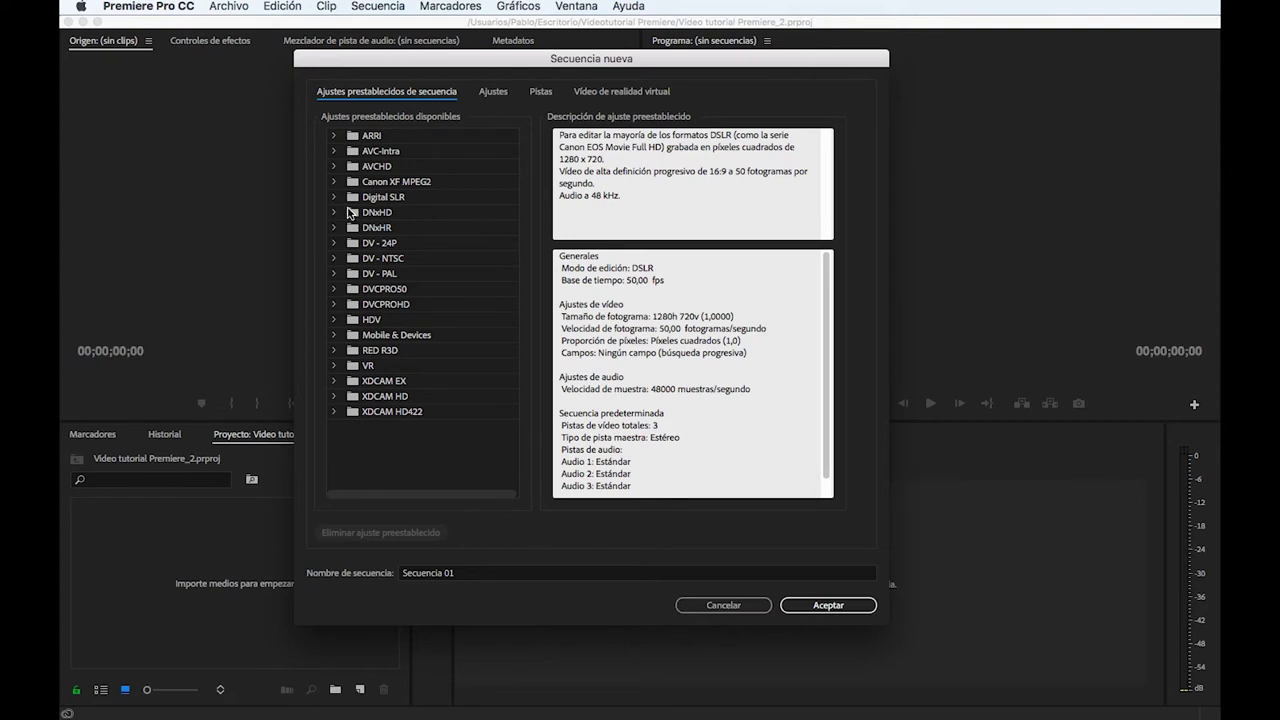
{"action": "left_click", "coordinate": [335, 198]}
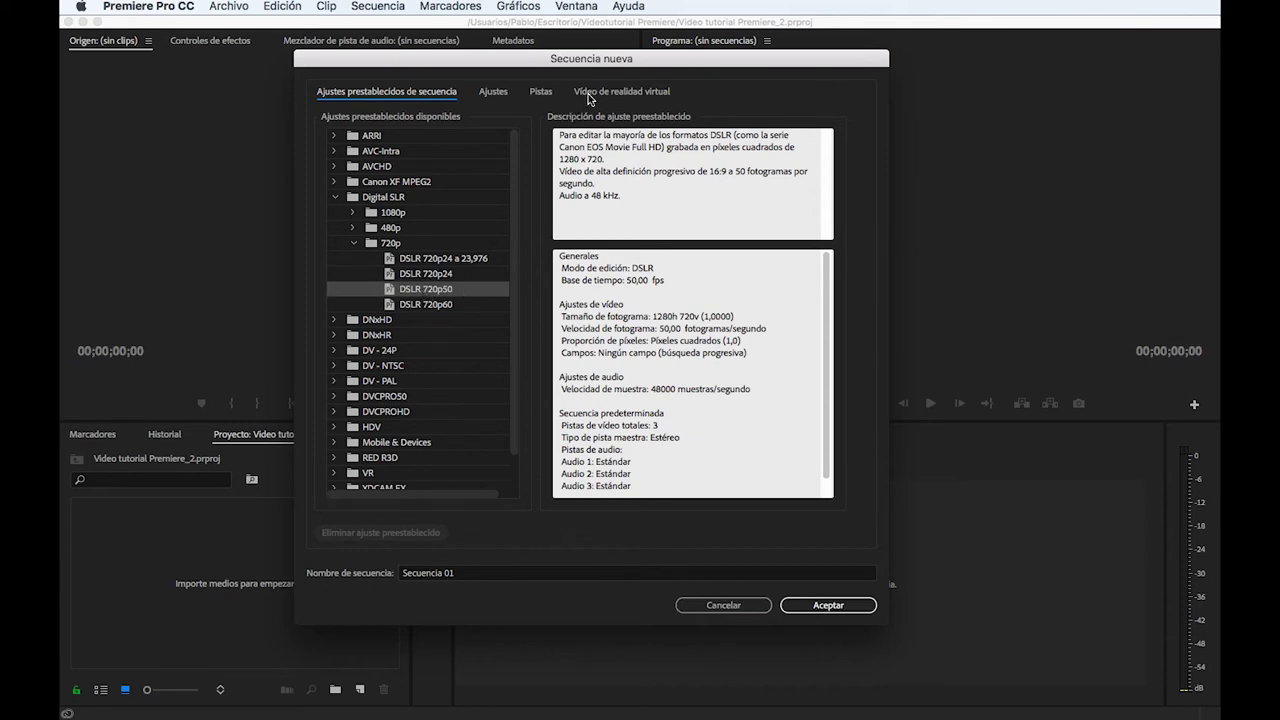
Set Base de tiempo to 30 fps, return to the presets, and cancel the sequence.
{"action": "left_click", "coordinate": [493, 92]}
{"action": "left_click", "coordinate": [587, 145]}
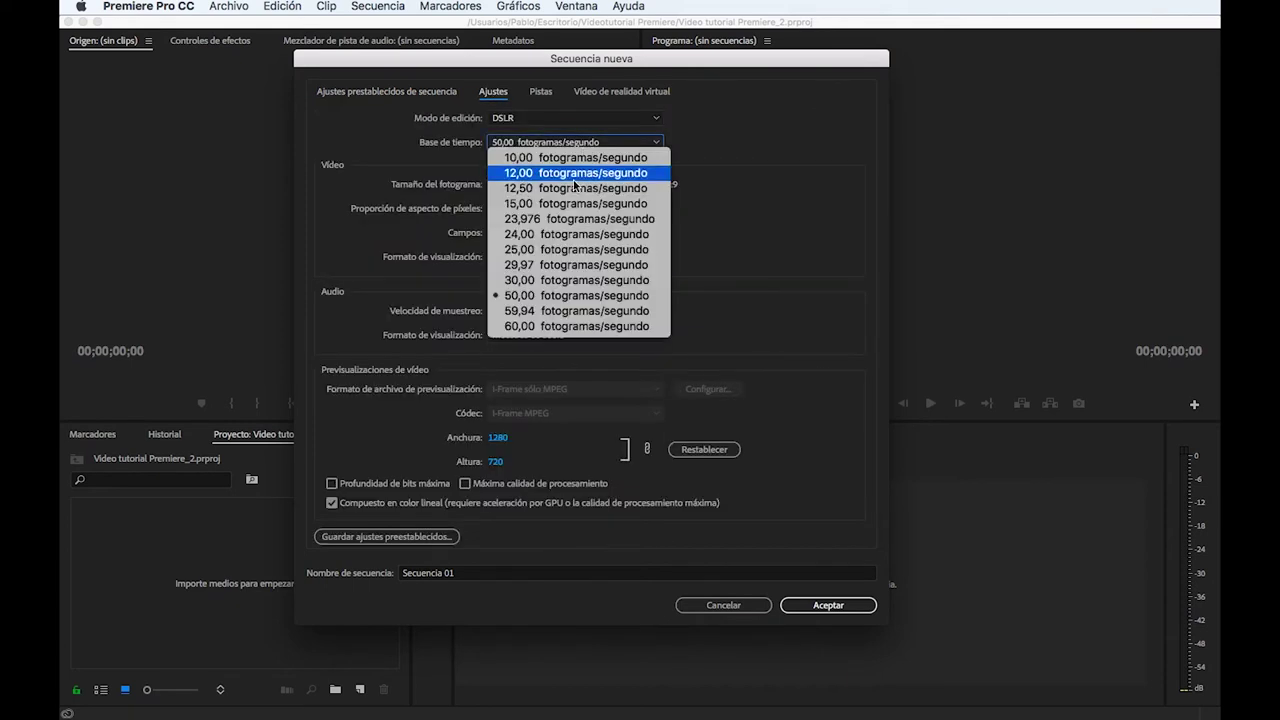
{"action": "left_click", "coordinate": [574, 281]}
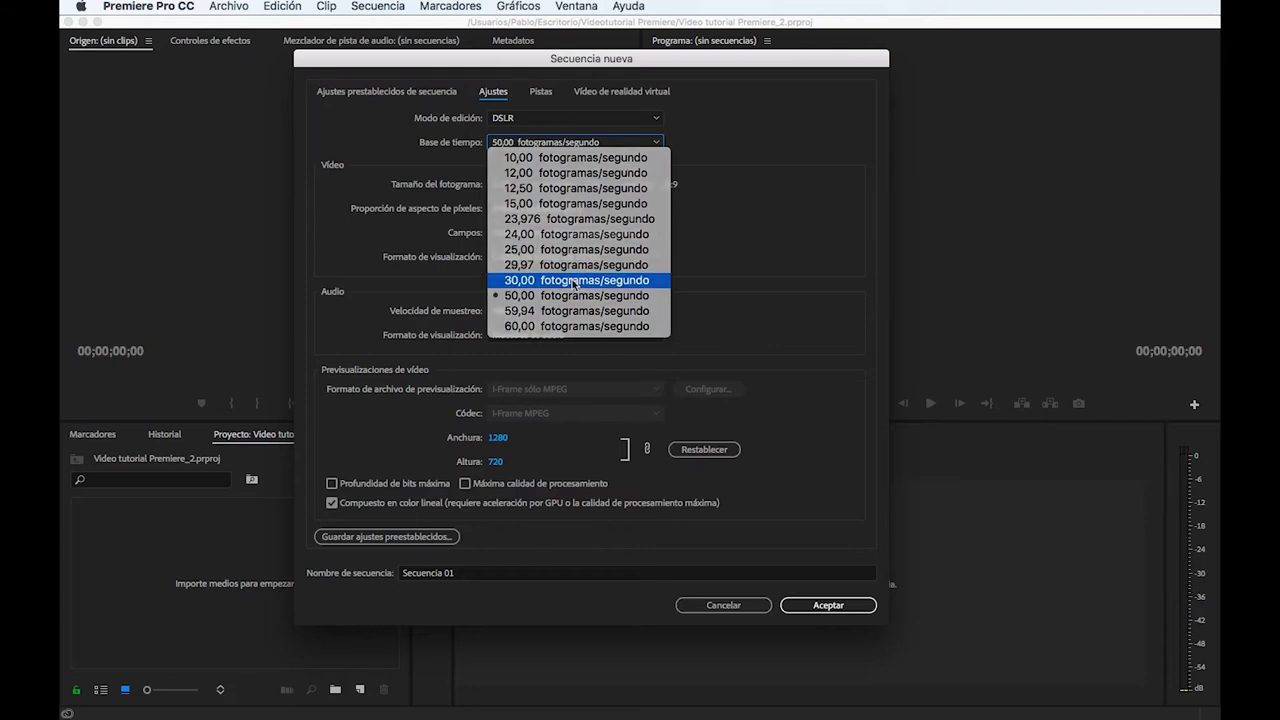
{"action": "left_click", "coordinate": [393, 95]}
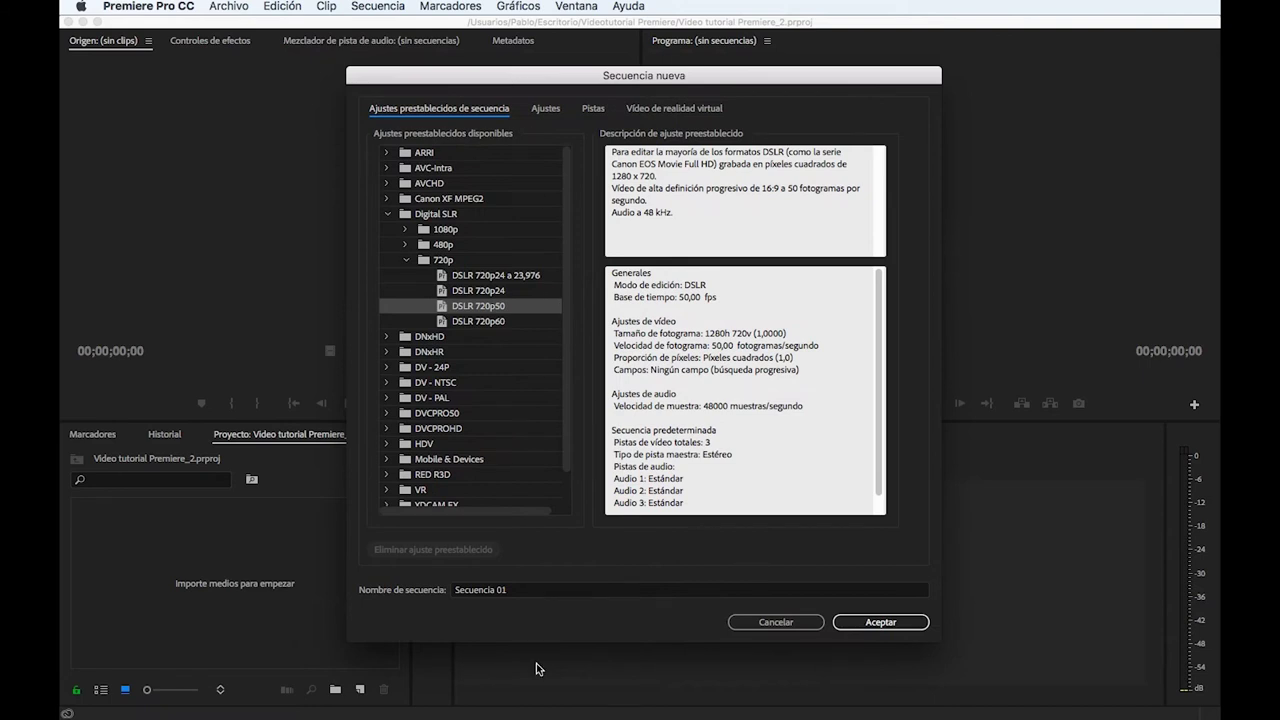
{"action": "left_click", "coordinate": [535, 594]}
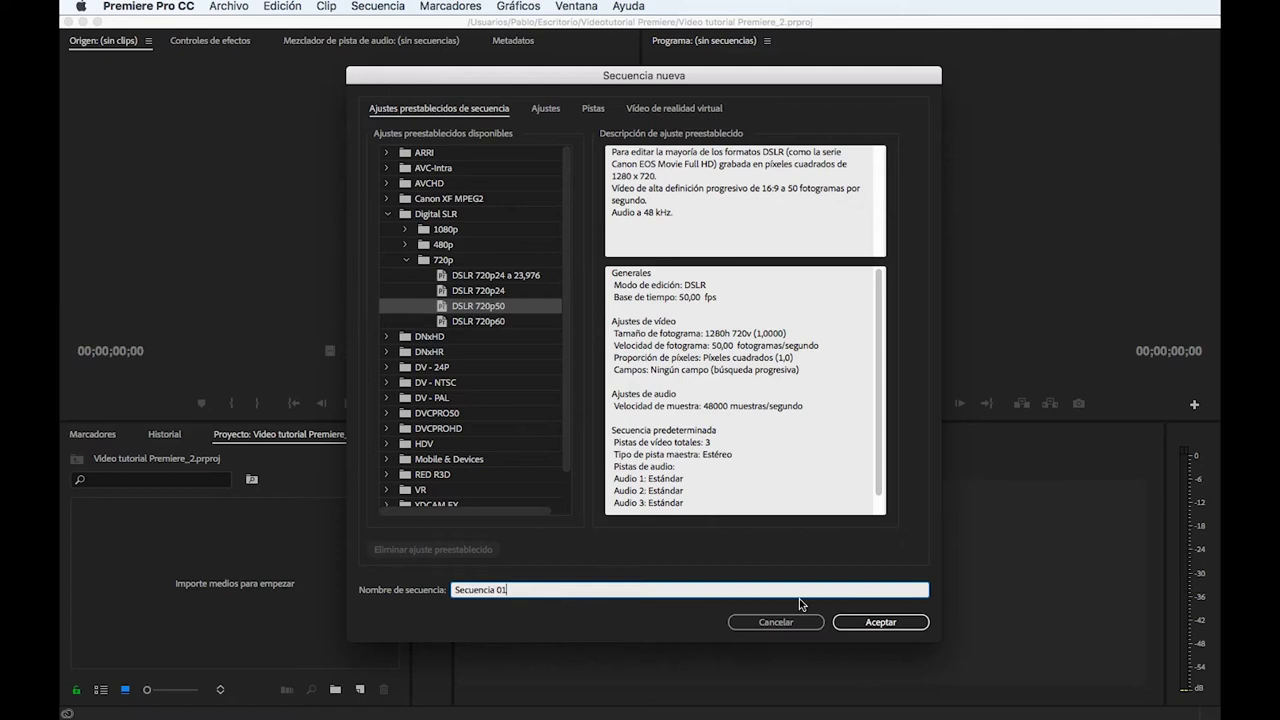
{"action": "left_click", "coordinate": [772, 627]}
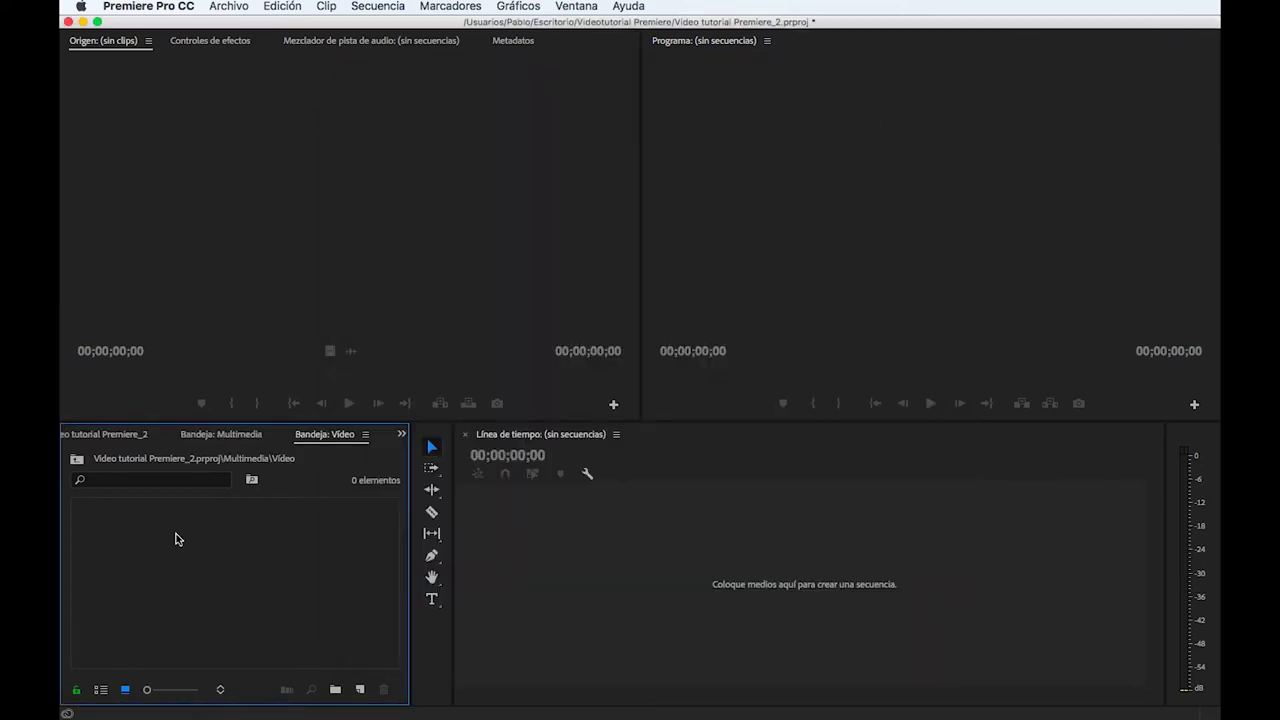
Import the Vídeo folder of MULTICAM clips via the bin's menu and open it as a bin.
{"action": "left_click", "coordinate": [224, 5]}
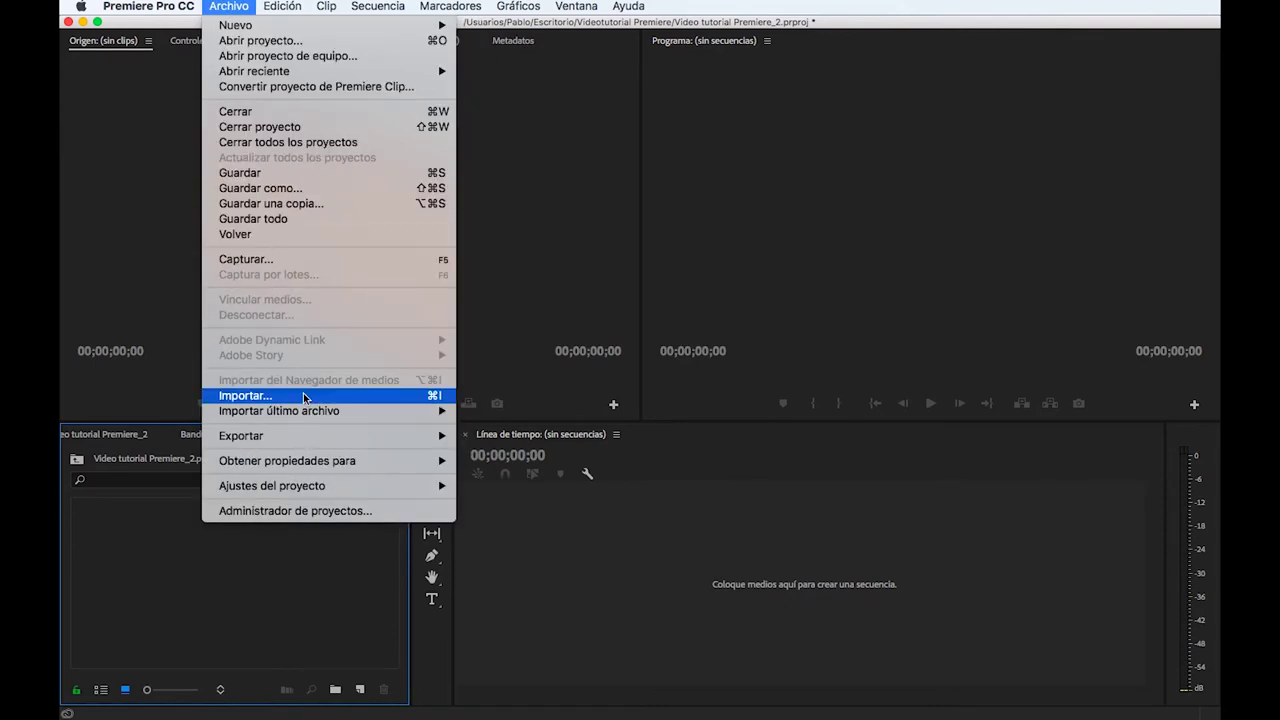
{"action": "left_click", "coordinate": [195, 552]}
{"action": "right_click", "coordinate": [213, 548]}
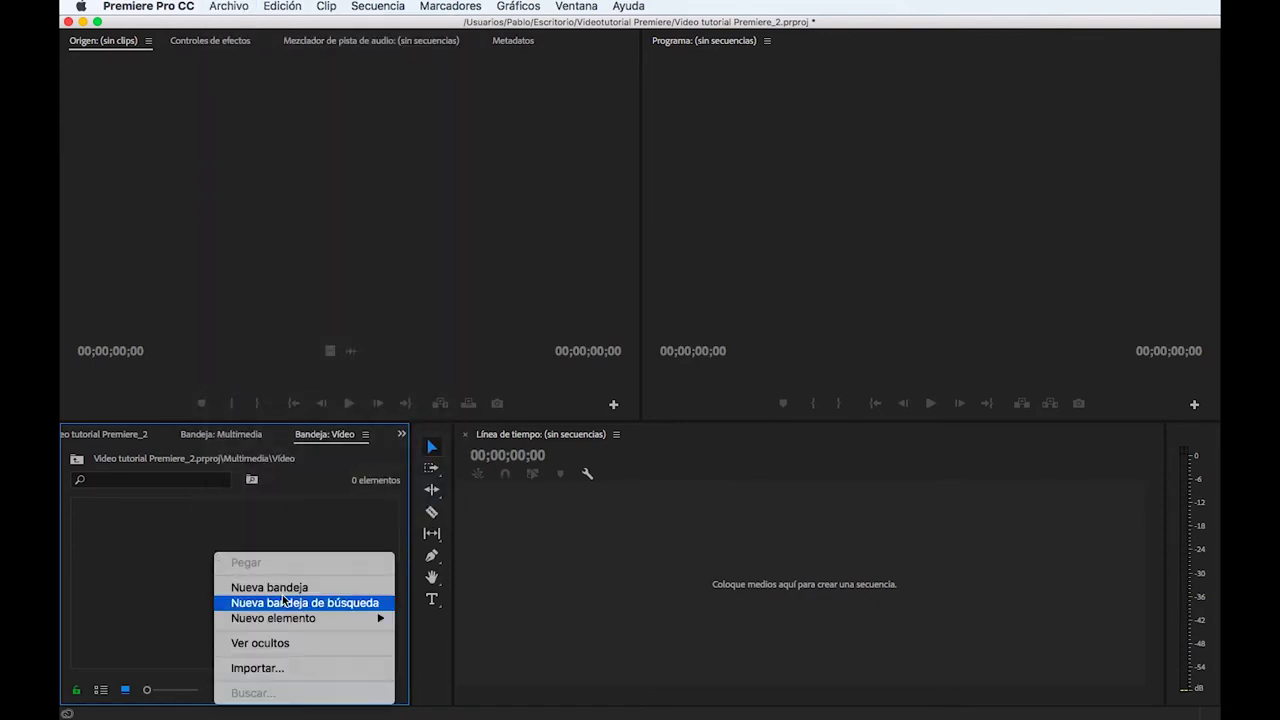
{"action": "left_click", "coordinate": [337, 669]}
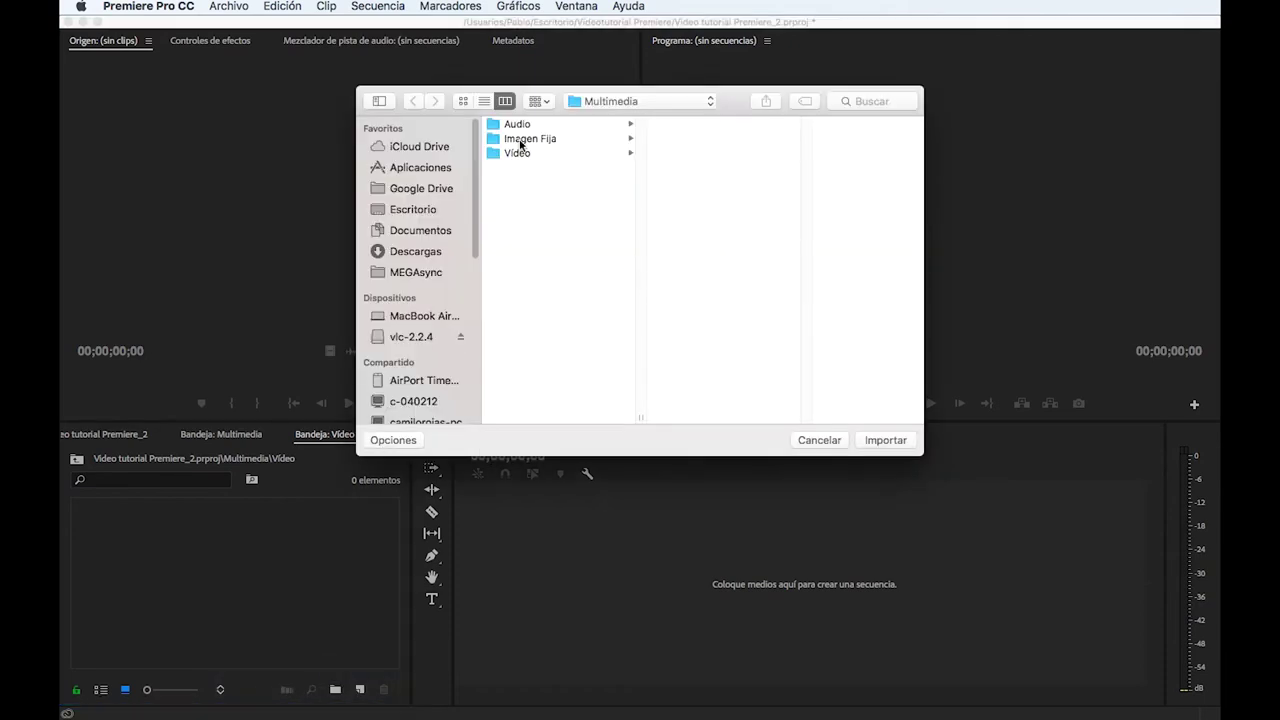
{"action": "left_click", "coordinate": [516, 154]}
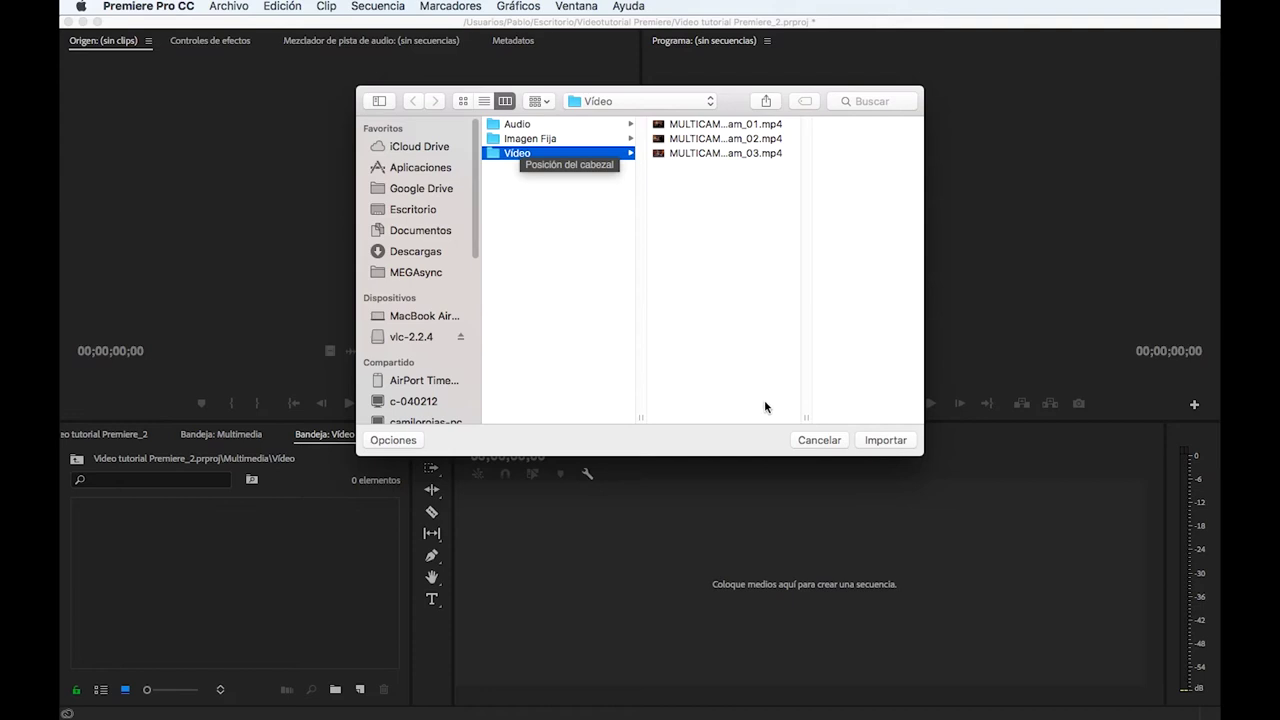
{"action": "left_click", "coordinate": [877, 441]}
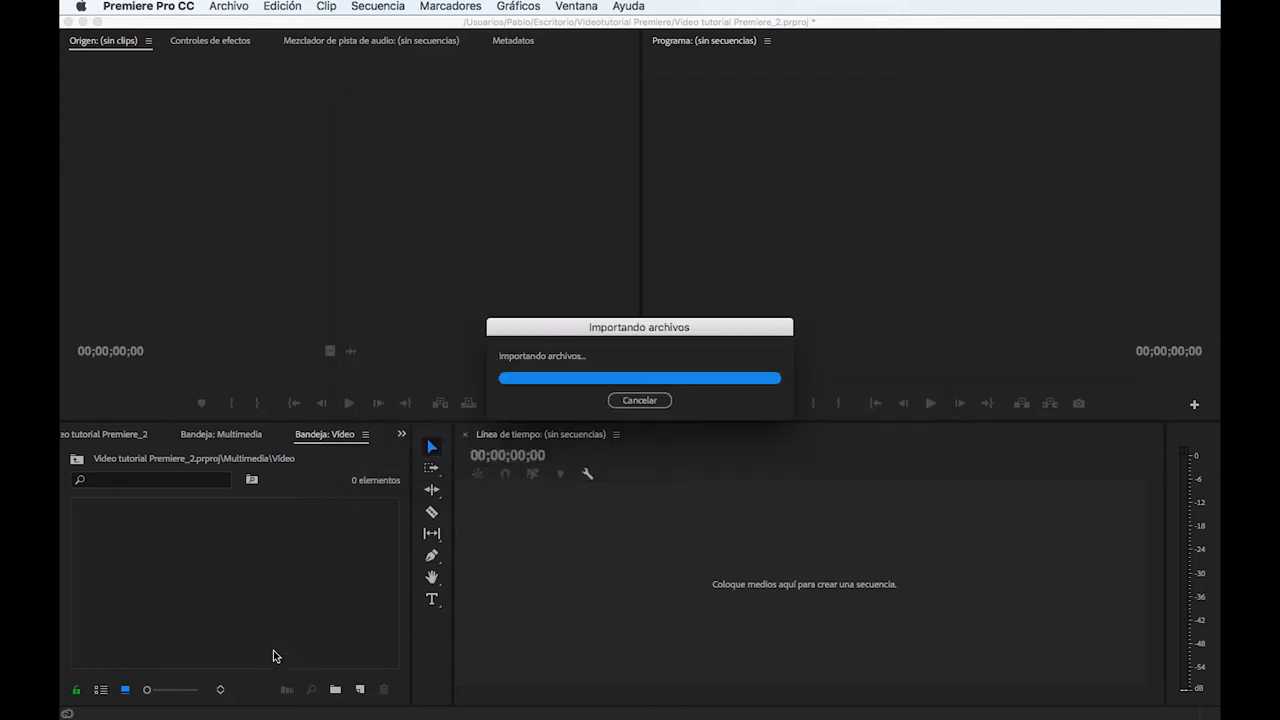
{"action": "double_click", "coordinate": [151, 538]}
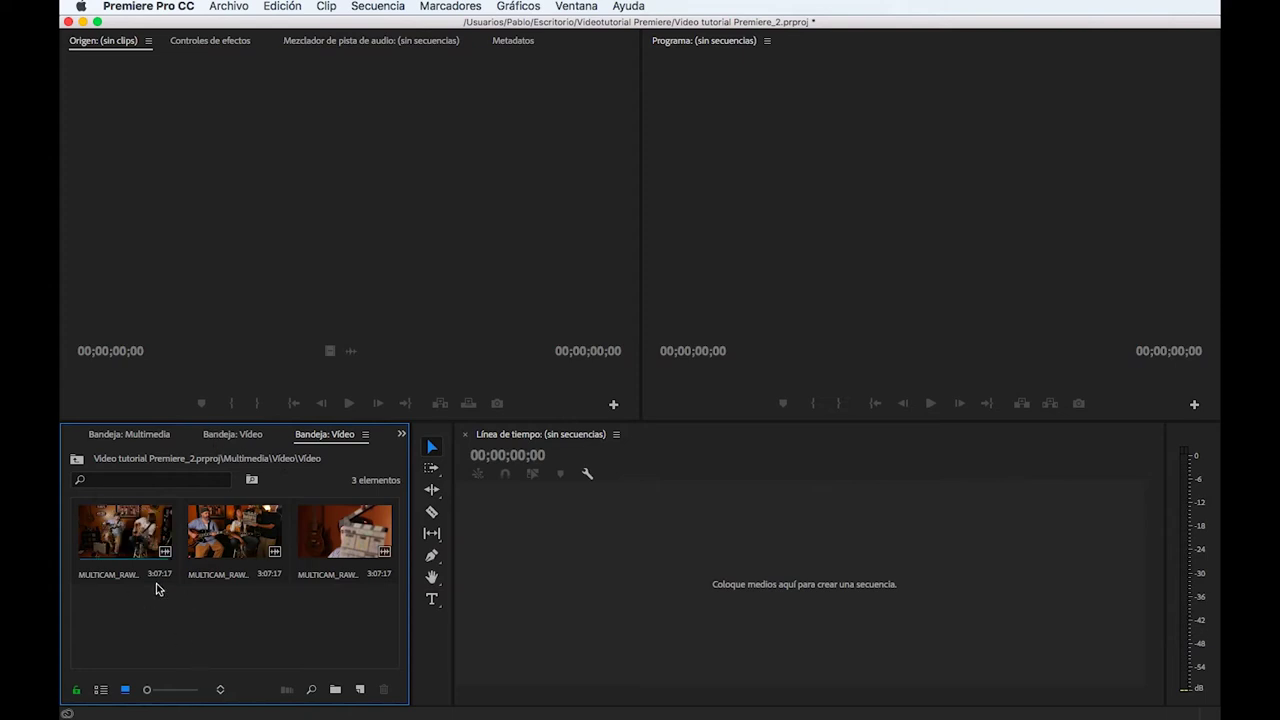
Create a sequence from the Jazz_song_cam_01 clip and preview its opening.
{"action": "left_click", "coordinate": [168, 548]}
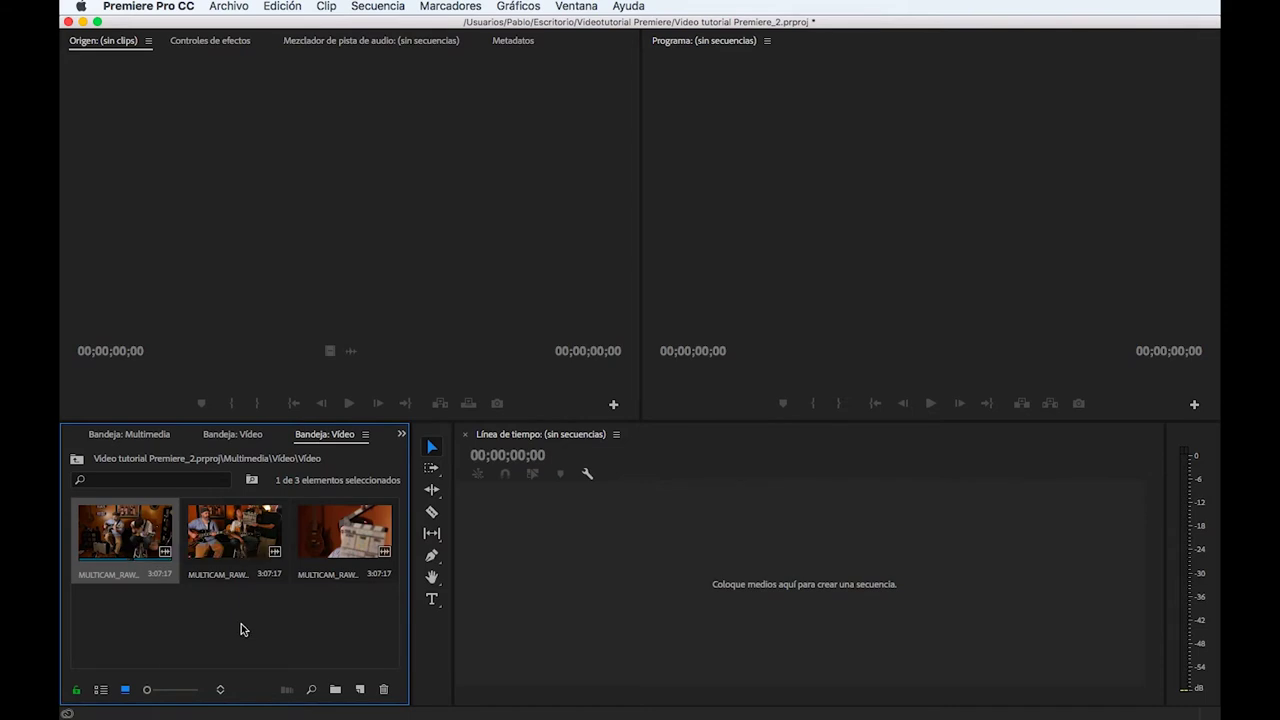
{"action": "left_click_drag", "start_coordinate": [178, 558], "coordinate": [720, 556]}
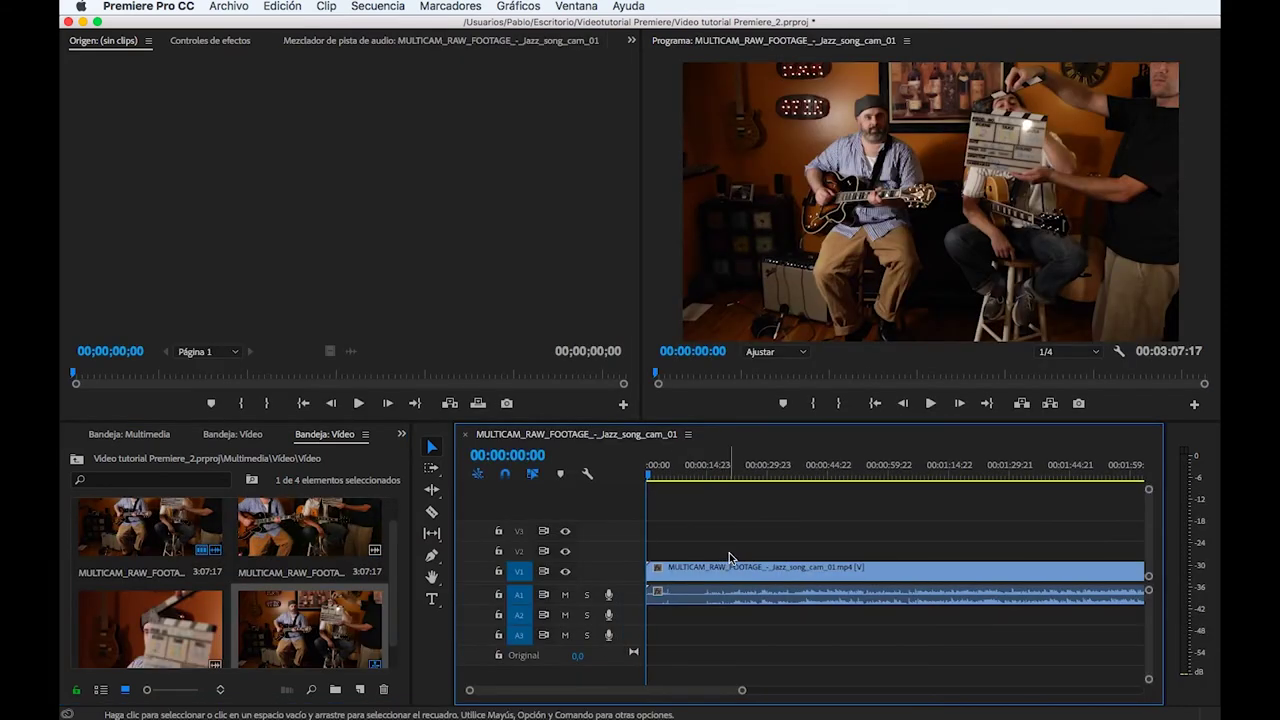
{"action": "left_click_drag", "start_coordinate": [708, 466], "coordinate": [645, 468]}
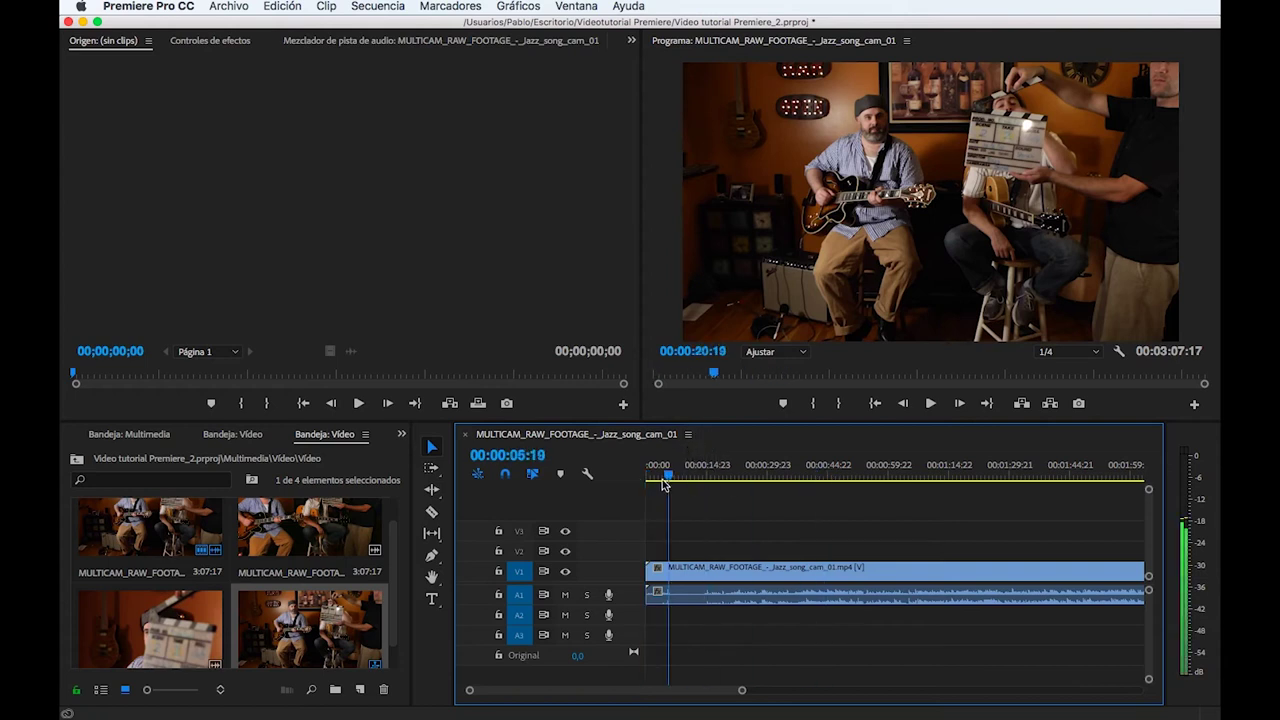
{"action": "scroll", "coordinate": [330, 620], "scroll_direction": "down", "scroll_amount": 2}
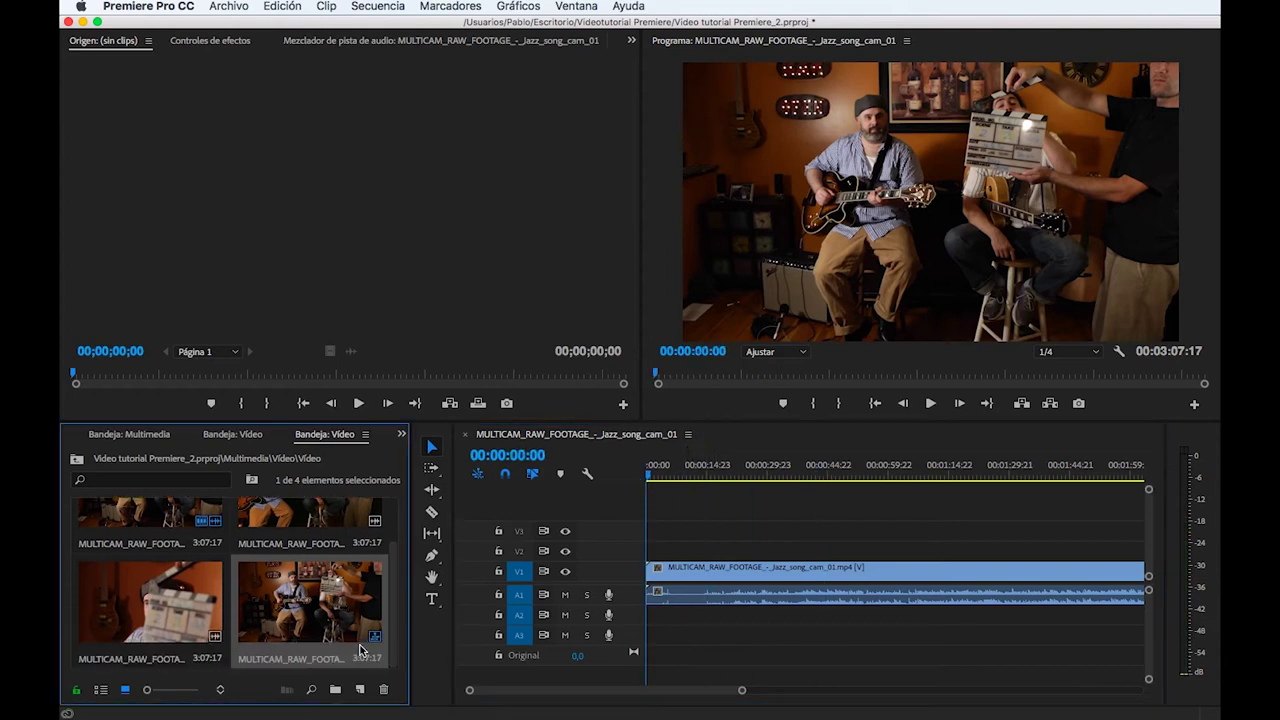
{"action": "left_click_drag", "start_coordinate": [410, 676], "coordinate": [519, 675]}
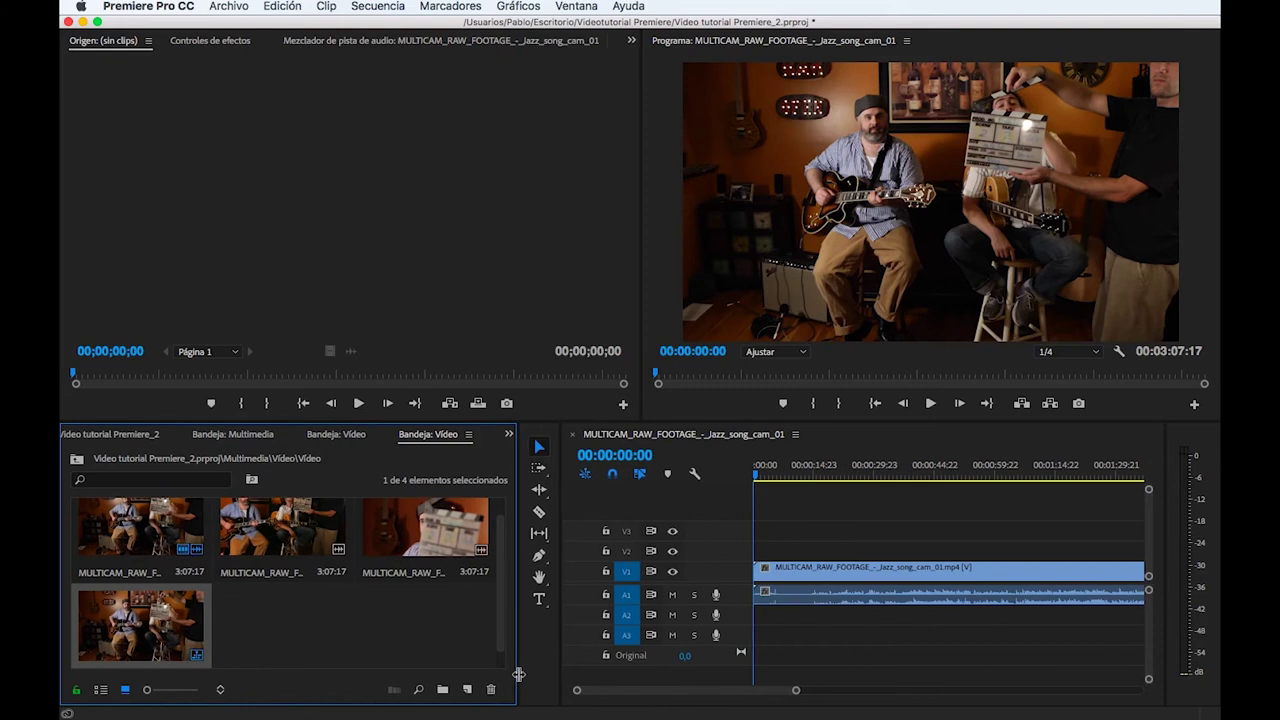
Switch the bin to list view and rename the new sequence to Secuencia 1.
{"action": "right_click", "coordinate": [336, 630]}
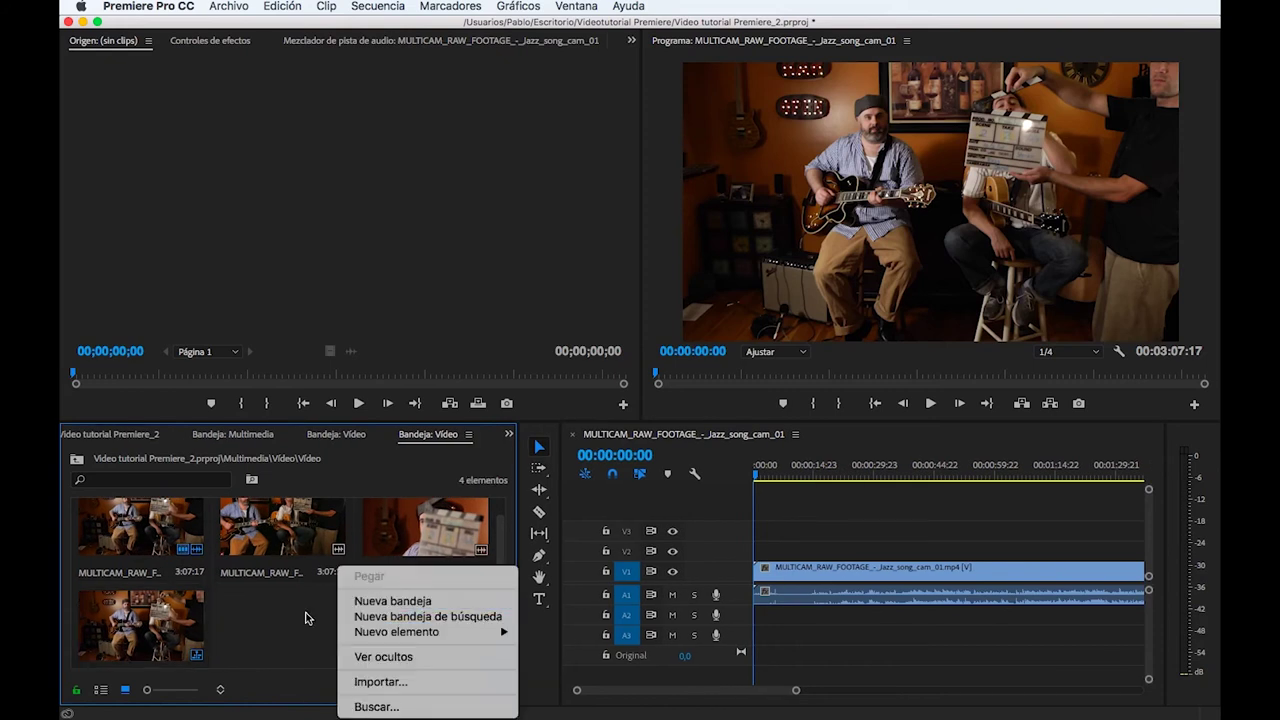
{"action": "key", "text": "Escape"}
{"action": "left_click", "coordinate": [100, 689]}
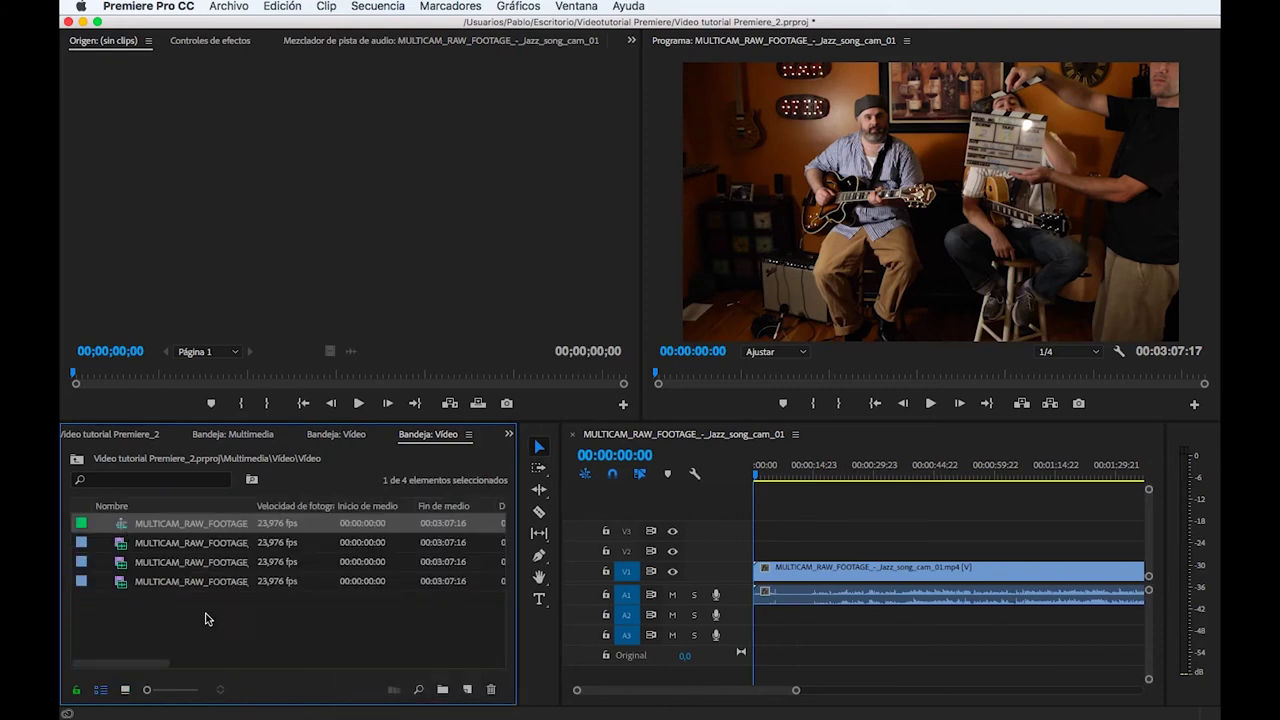
{"action": "left_click", "coordinate": [166, 527]}
{"action": "right_click", "coordinate": [188, 530]}
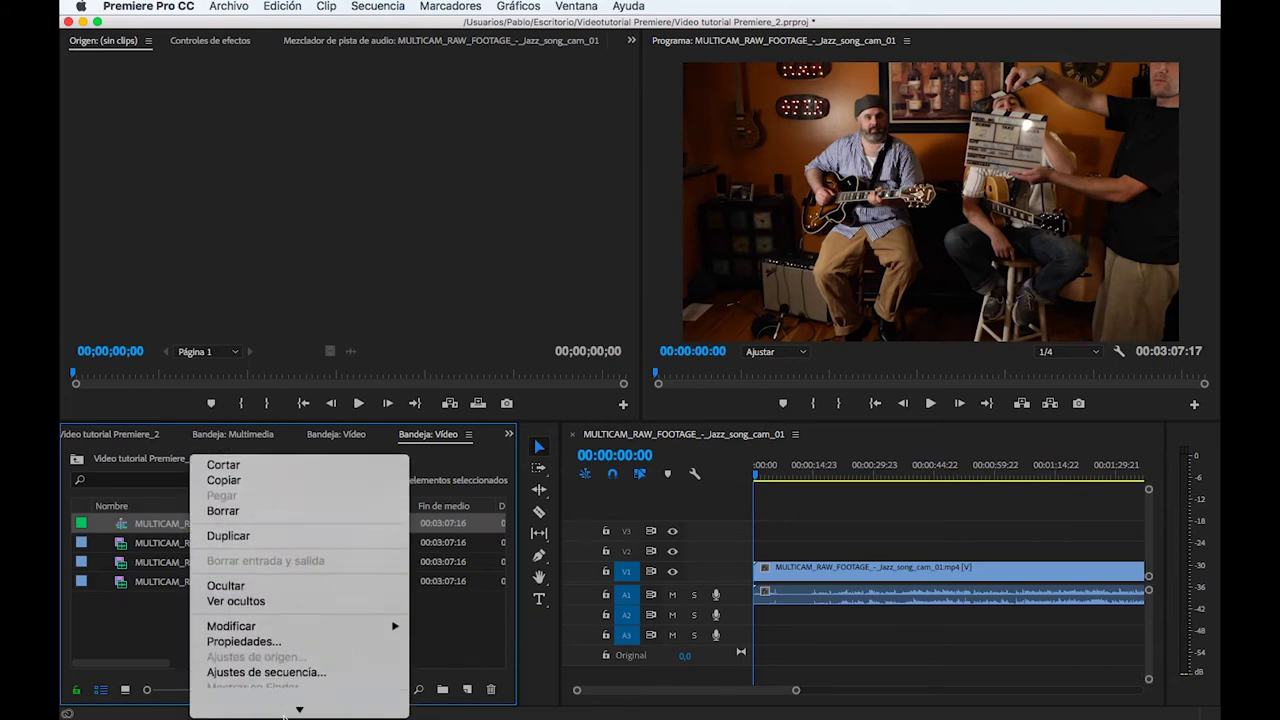
{"action": "left_click", "coordinate": [296, 644]}
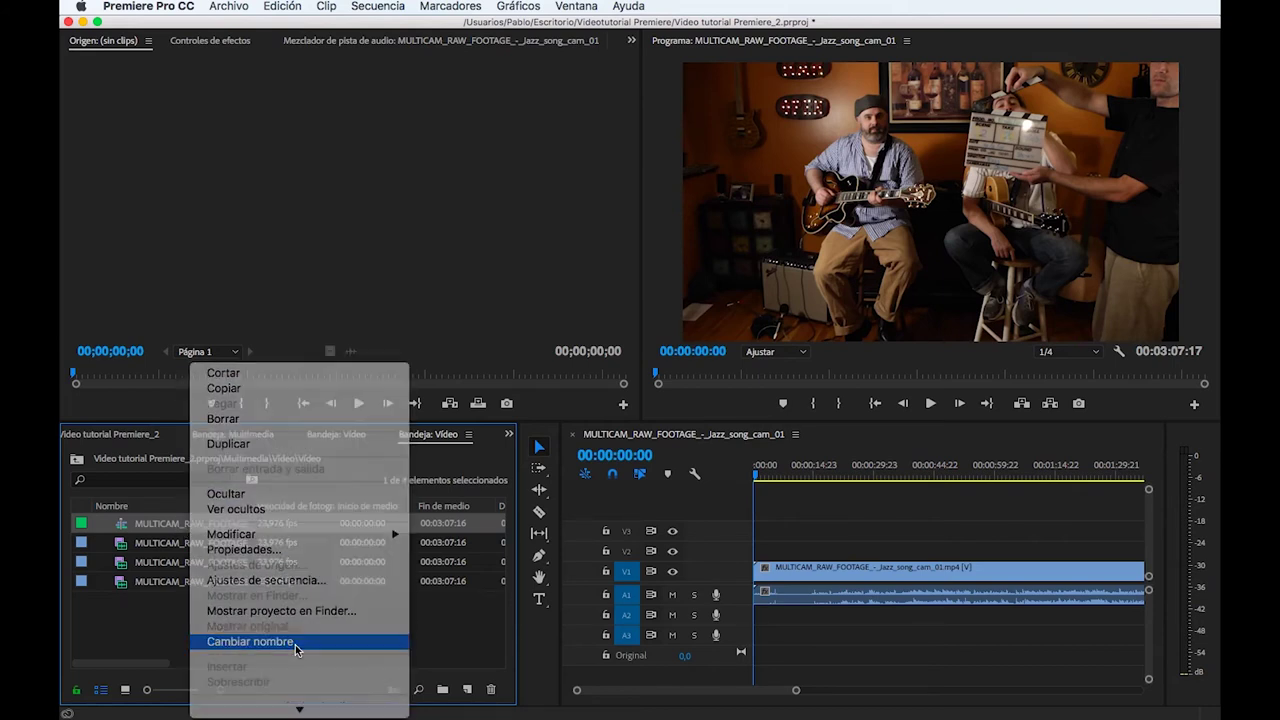
{"action": "type", "text": "Secuencia"}
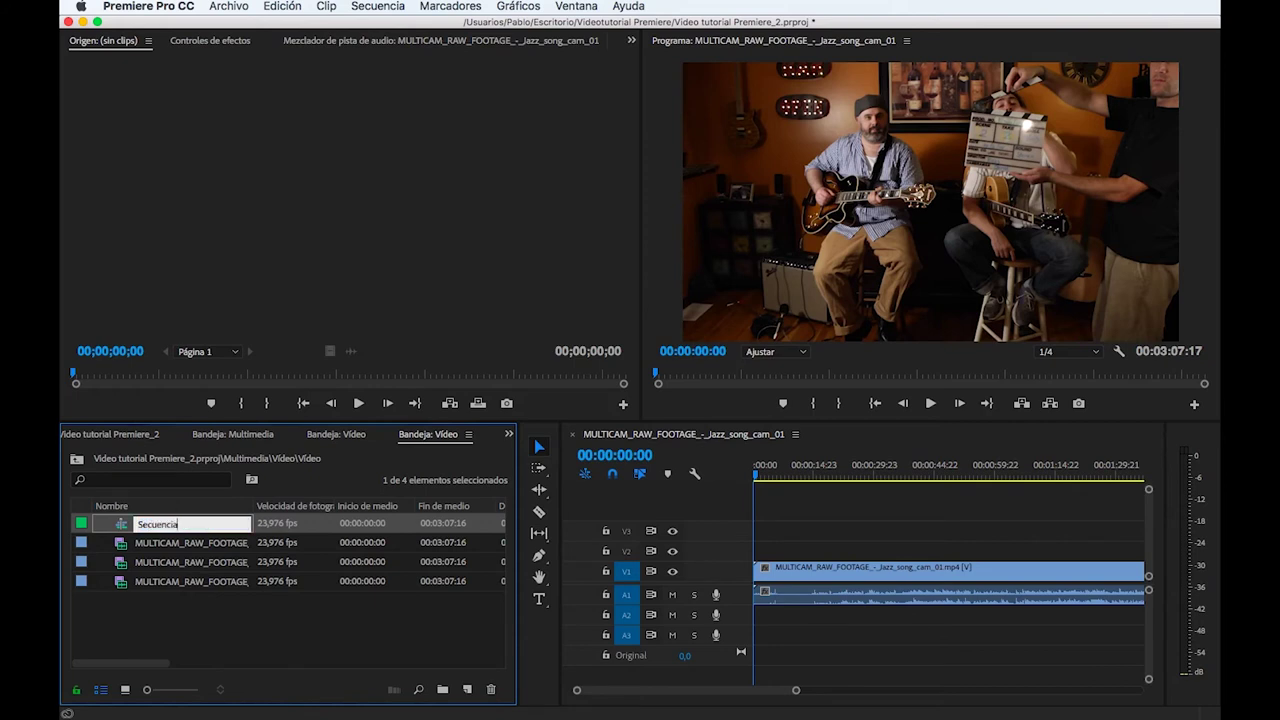
{"action": "key", "text": "Tab"}
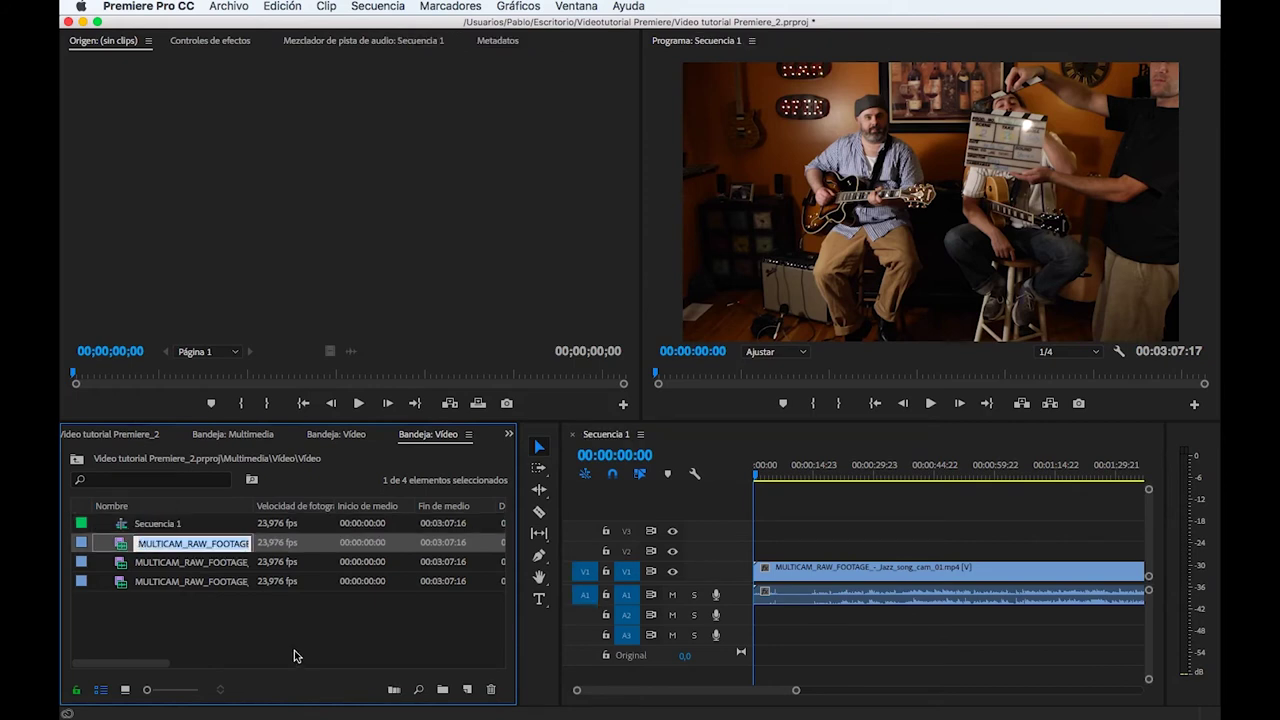
{"action": "left_click", "coordinate": [222, 622]}
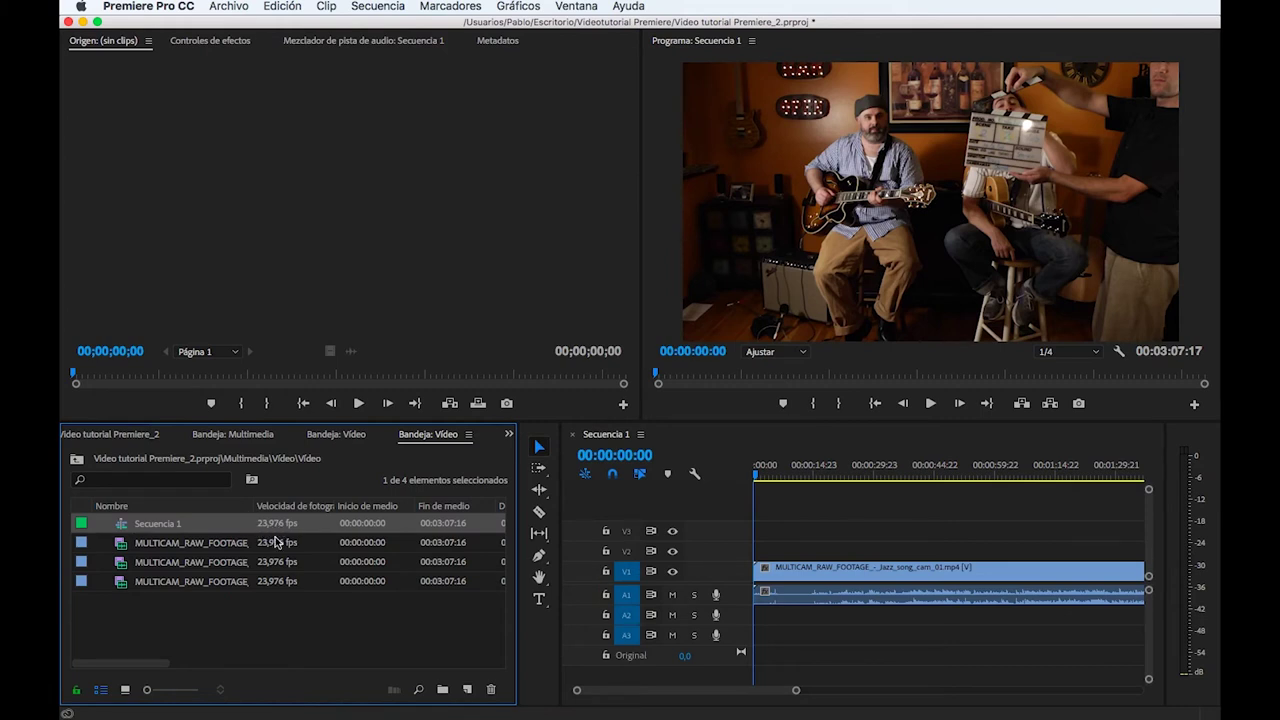
{"action": "left_click_drag", "start_coordinate": [148, 665], "coordinate": [324, 675]}
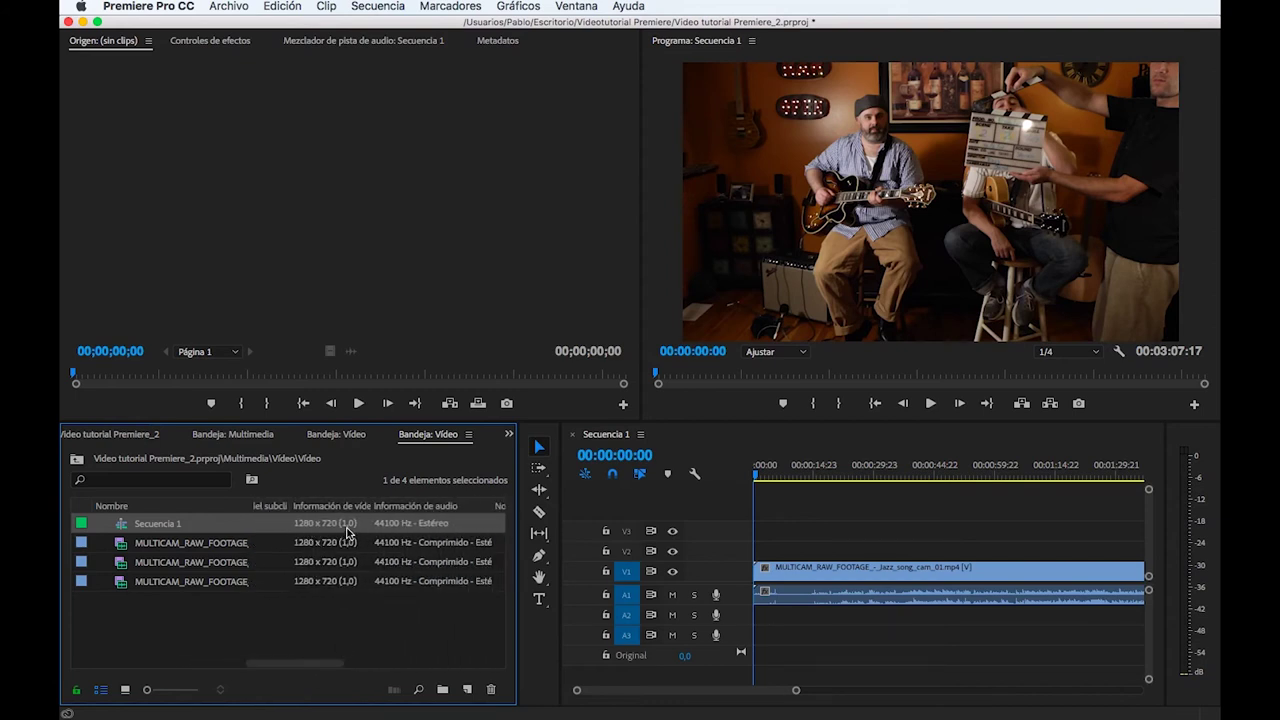
Select the camera 01 clip and resize the bin and timeline panels.
{"action": "left_click", "coordinate": [234, 548]}
{"action": "left_click", "coordinate": [234, 564]}
{"action": "left_click", "coordinate": [232, 582]}
{"action": "left_click", "coordinate": [227, 562]}
{"action": "left_click", "coordinate": [229, 545]}
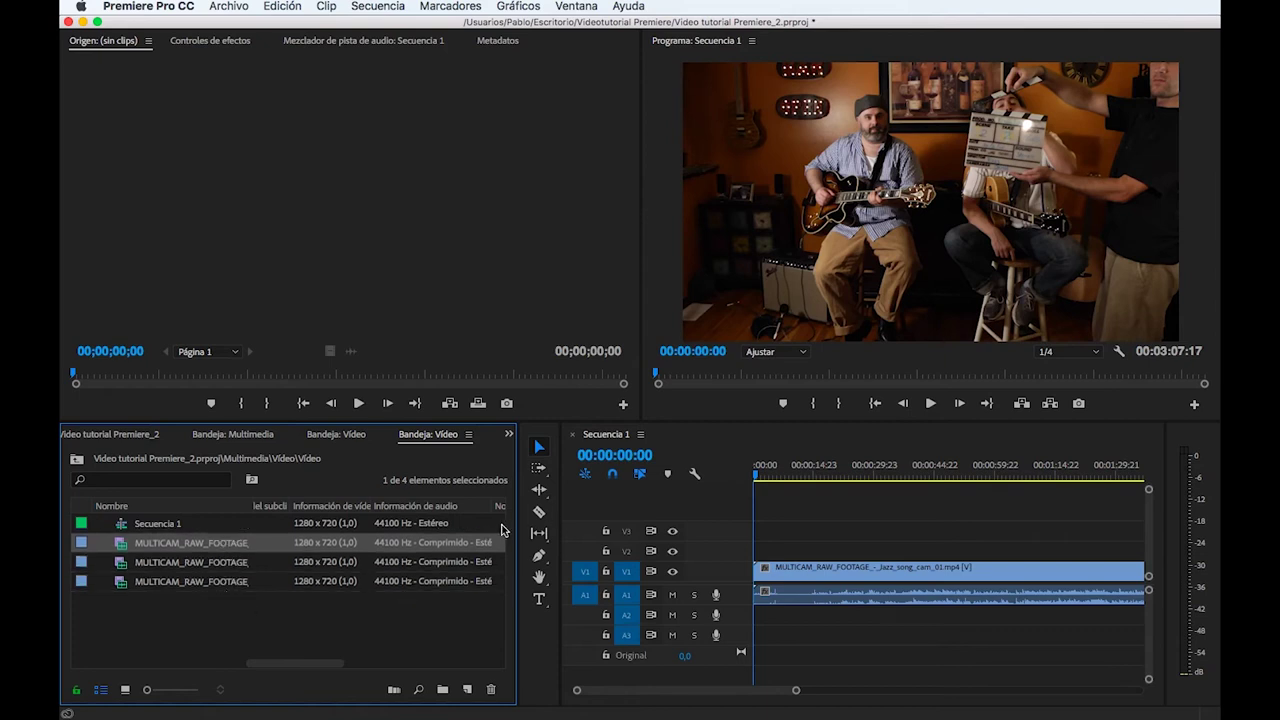
{"action": "left_click_drag", "start_coordinate": [503, 522], "coordinate": [323, 517]}
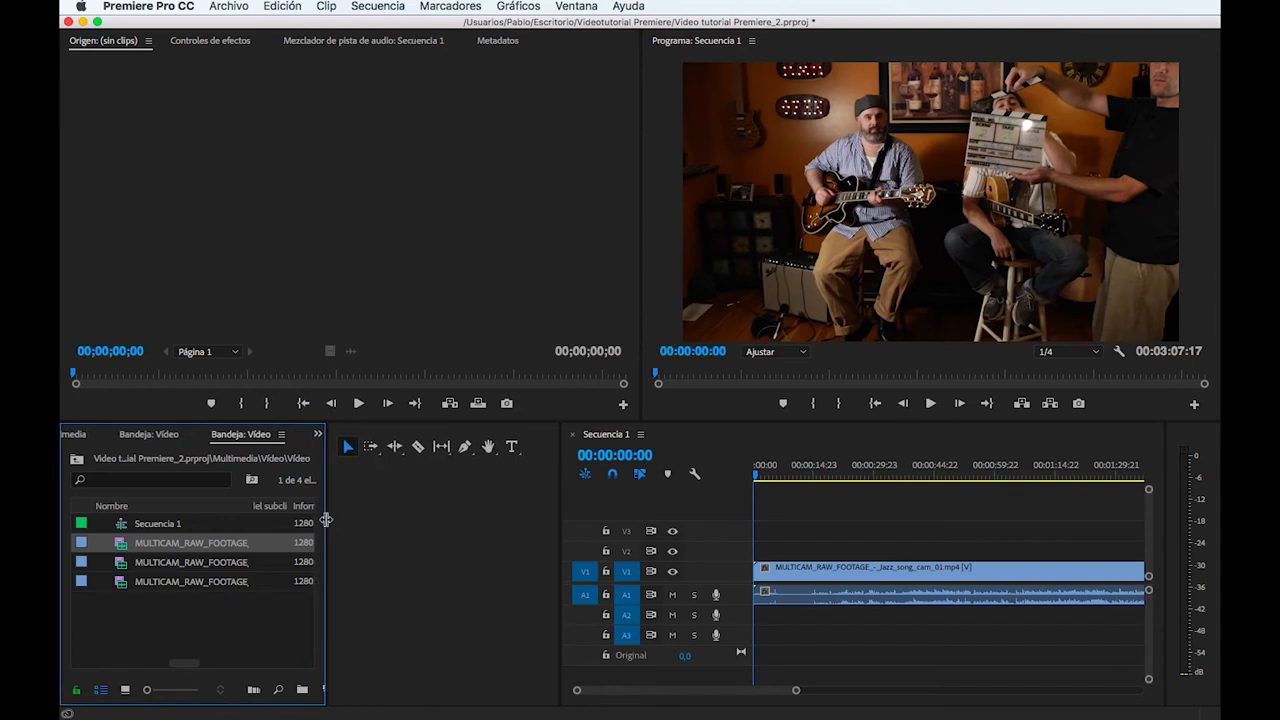
{"action": "left_click_drag", "start_coordinate": [560, 507], "coordinate": [370, 507]}
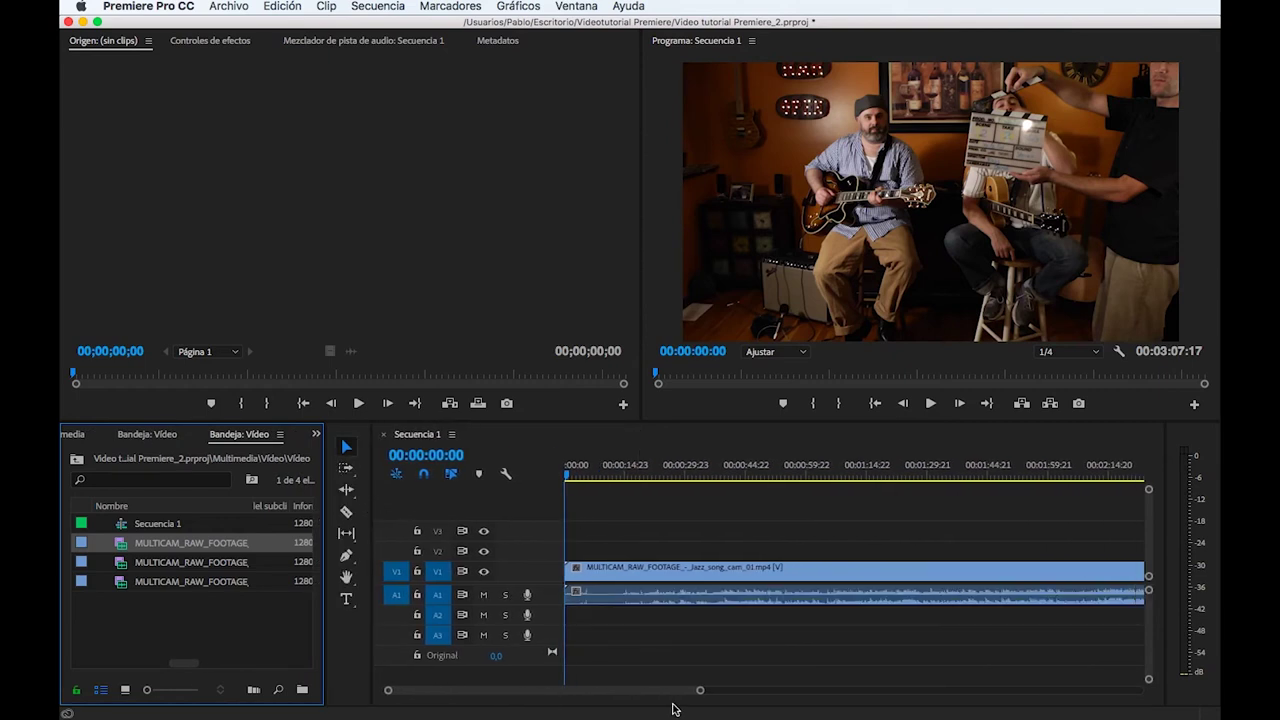
{"action": "left_click_drag", "start_coordinate": [701, 690], "coordinate": [845, 690]}
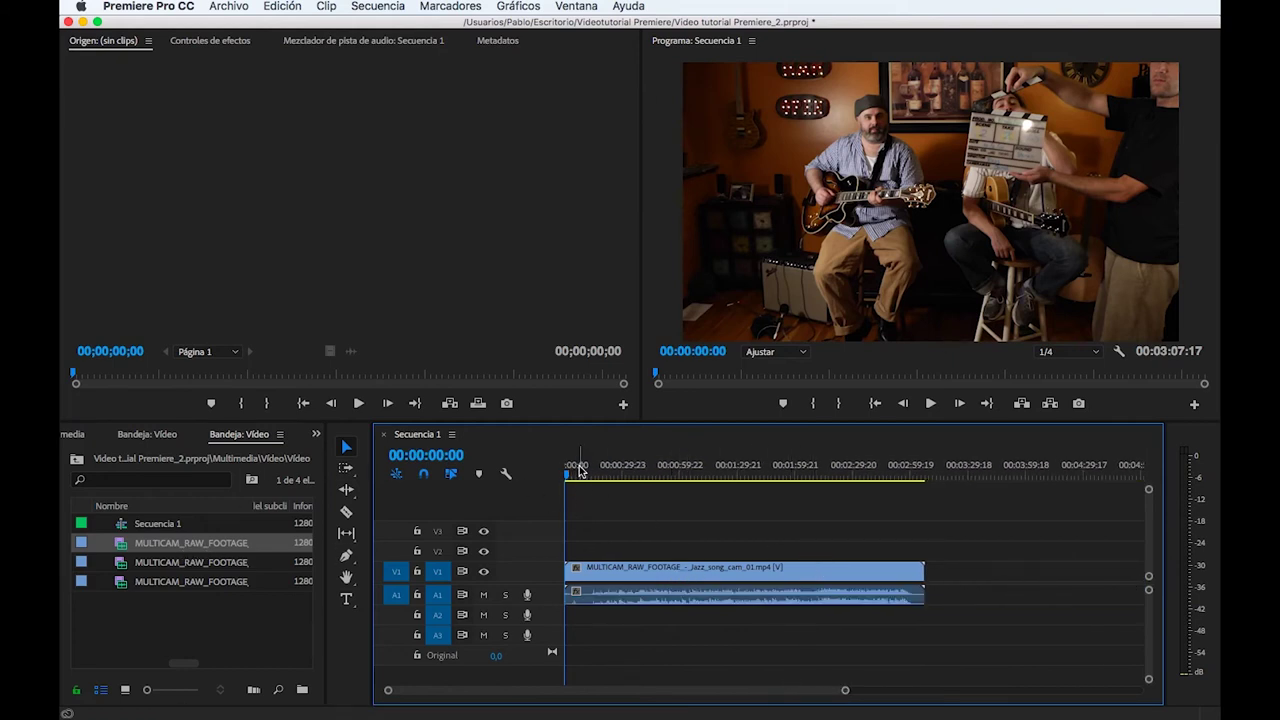
Enable linked selection, move the camera 01 clip up to V3 and delete it.
{"action": "left_click", "coordinate": [451, 472]}
{"action": "left_click_drag", "start_coordinate": [665, 572], "coordinate": [665, 545]}
{"action": "key", "text": "Delete"}
Load Jazz_song_cam_01 as source, mark In 00:00:30:22 and Out 00:01:07:21, and insert it.
{"action": "left_click_drag", "start_coordinate": [210, 256], "coordinate": [215, 262]}
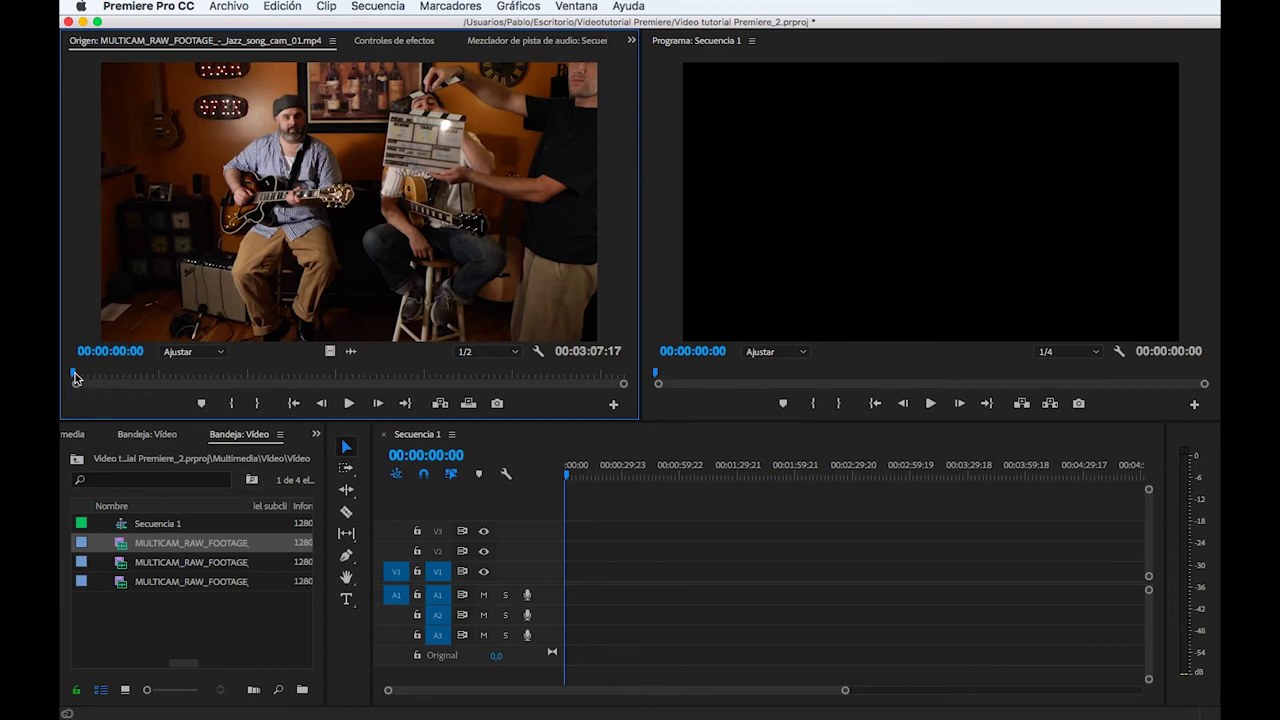
{"action": "left_click_drag", "start_coordinate": [75, 376], "coordinate": [161, 376]}
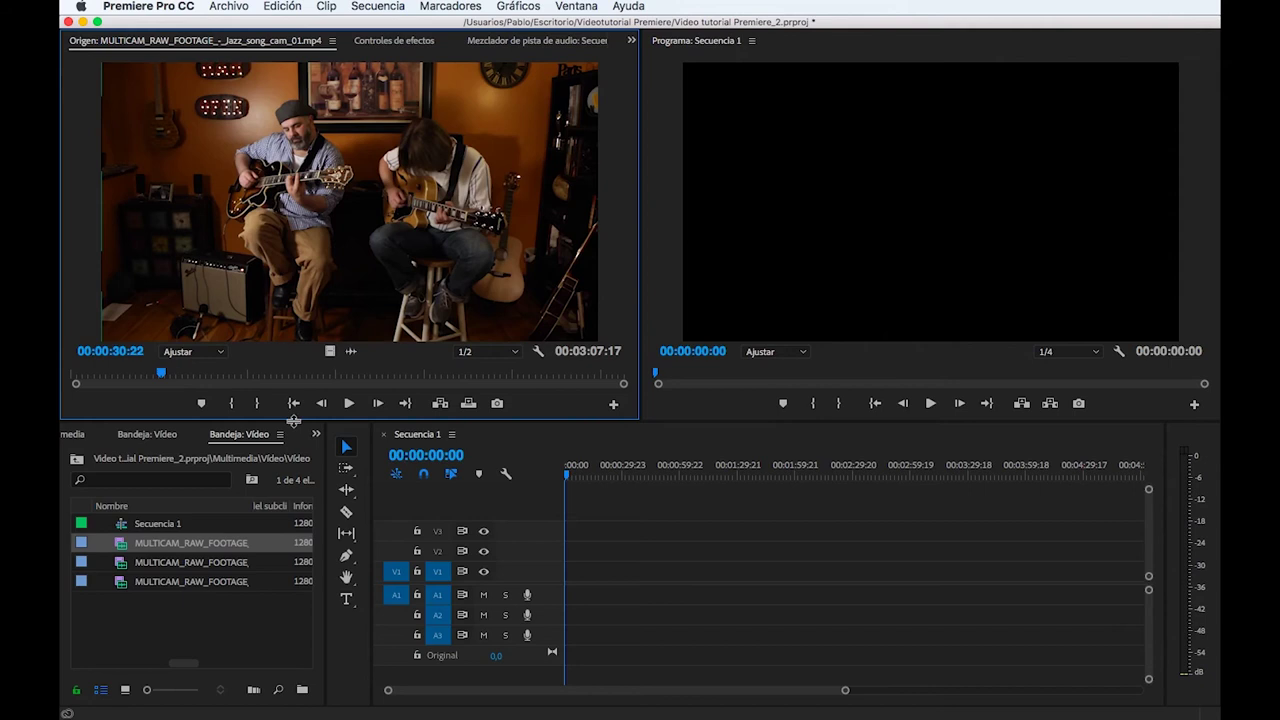
{"action": "left_click", "coordinate": [232, 403]}
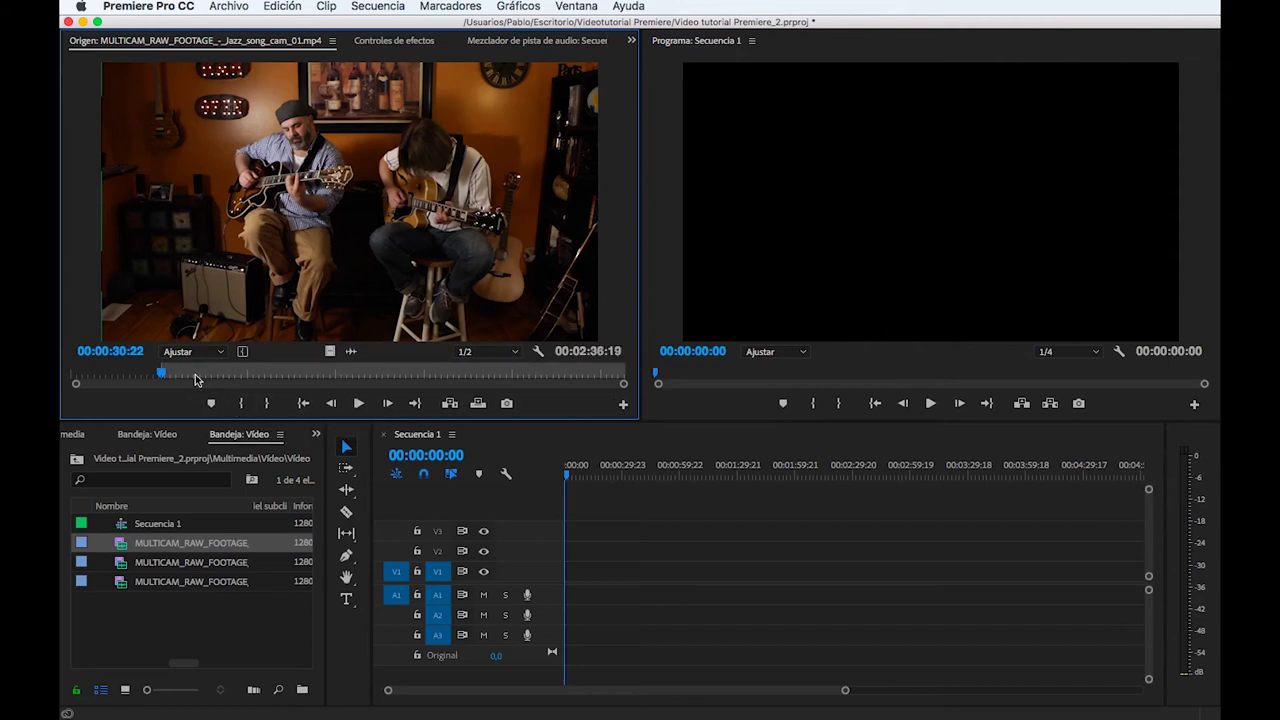
{"action": "left_click", "coordinate": [271, 376]}
{"action": "key", "text": "o"}
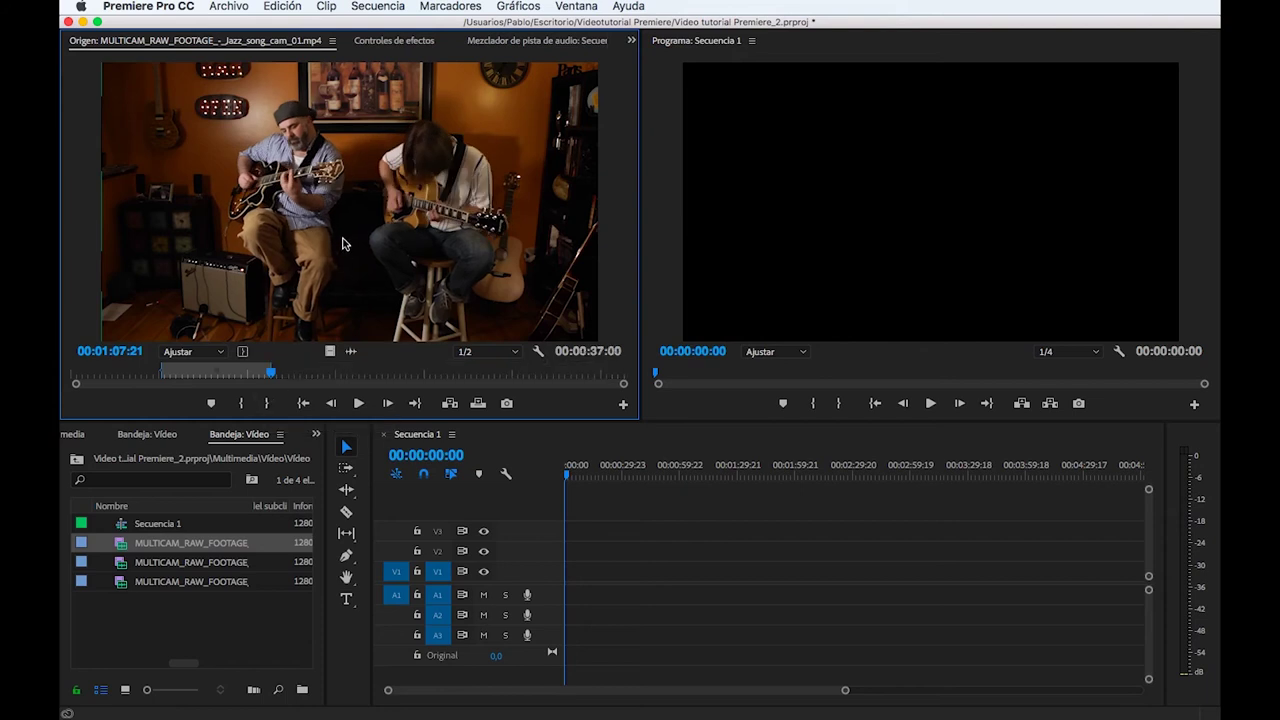
{"action": "key", "text": "comma"}
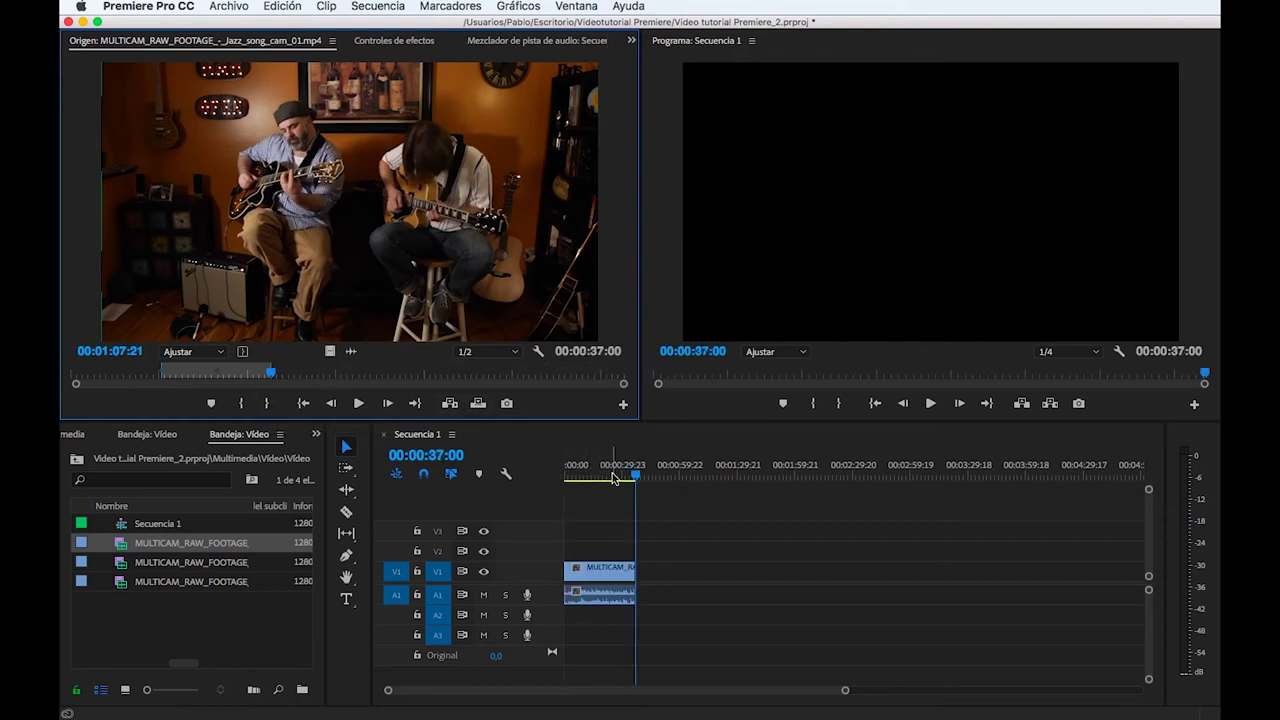
Return the playhead to the start of Secuencia 1 and mute audio track A1.
{"action": "left_click", "coordinate": [442, 620]}
{"action": "key", "text": "Home"}
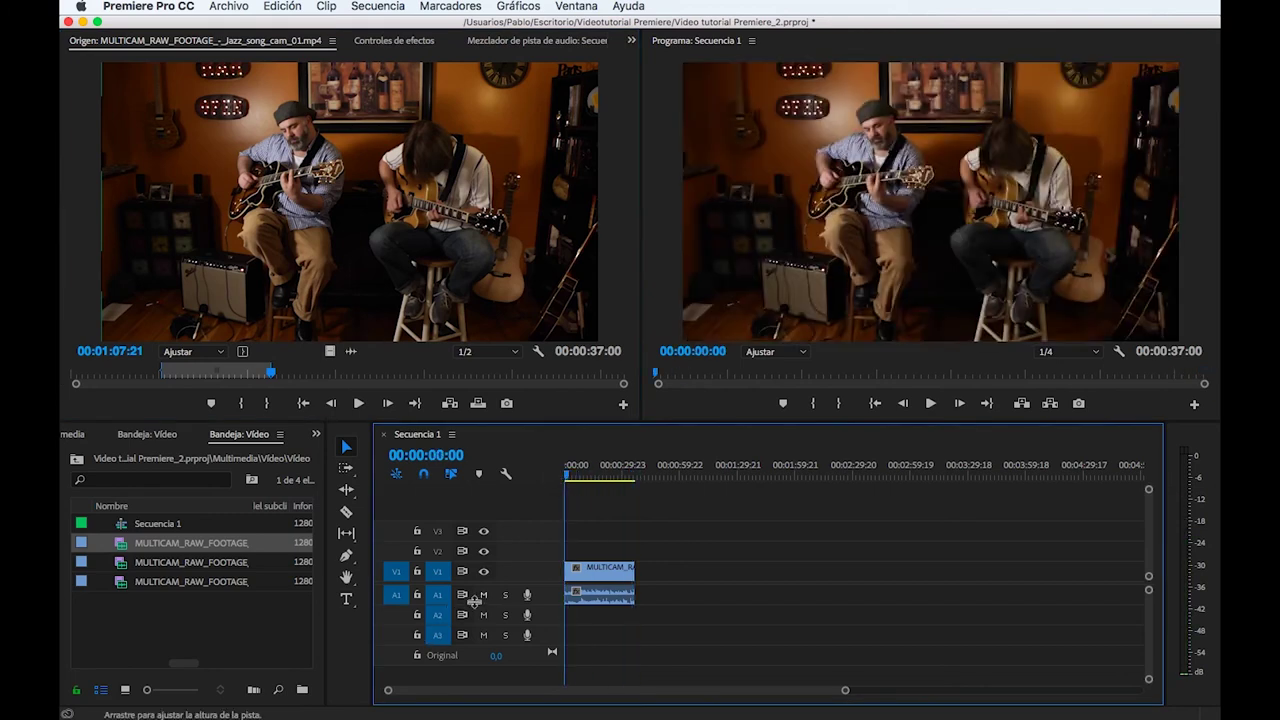
{"action": "left_click", "coordinate": [485, 596]}
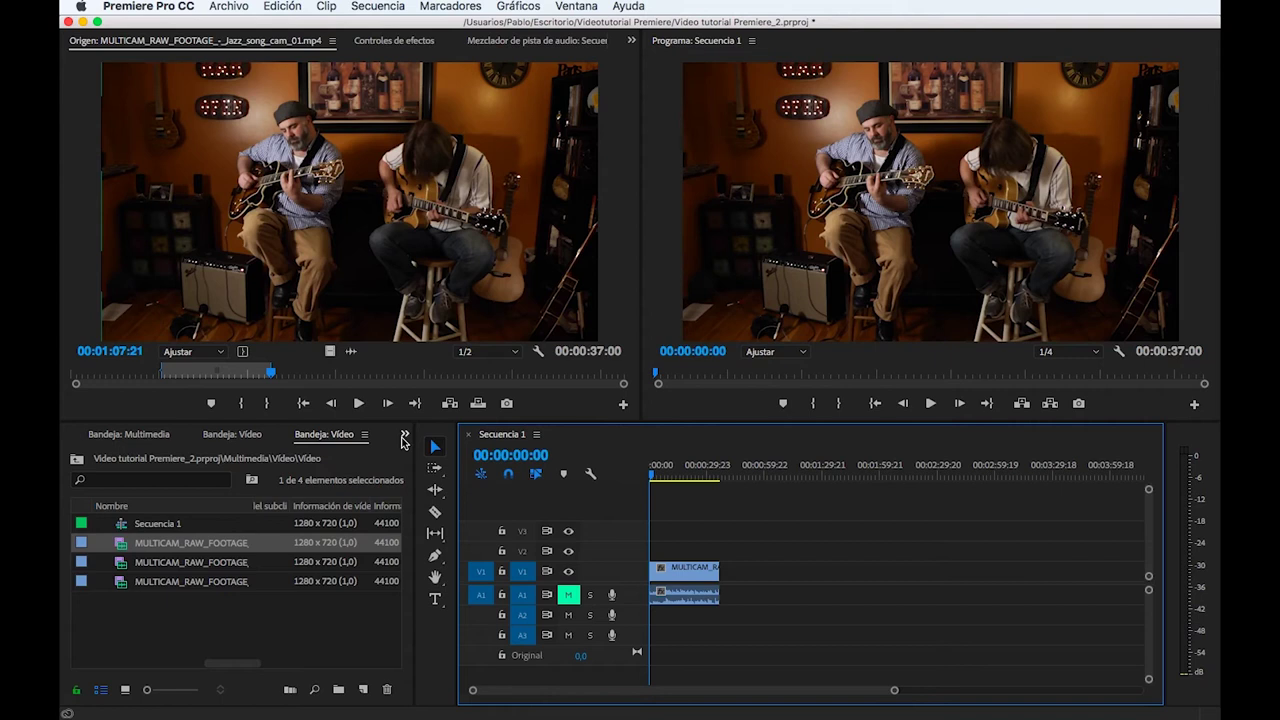
Swap the bin panel to Historial, then to Efectos with its preset, audio, video and transition folders.
{"action": "left_click", "coordinate": [404, 434]}
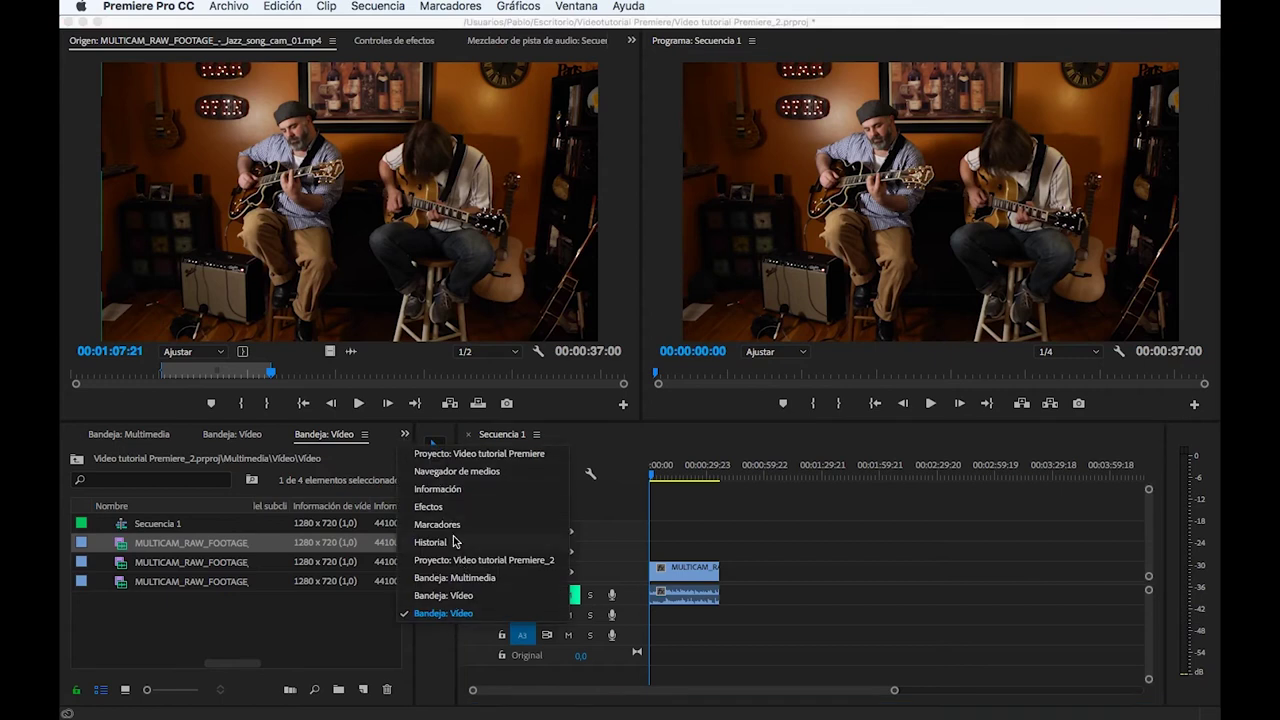
{"action": "left_click", "coordinate": [449, 542]}
{"action": "left_click", "coordinate": [404, 436]}
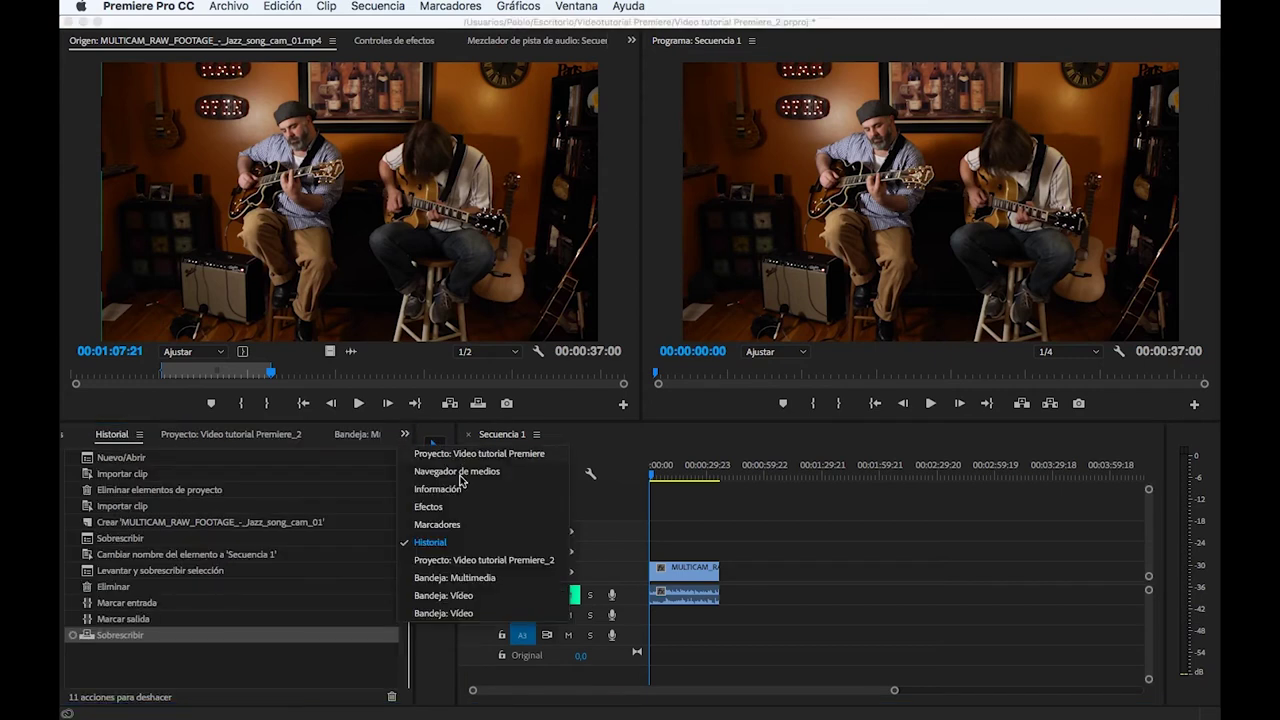
{"action": "left_click", "coordinate": [458, 510]}
{"action": "left_click", "coordinate": [404, 436]}
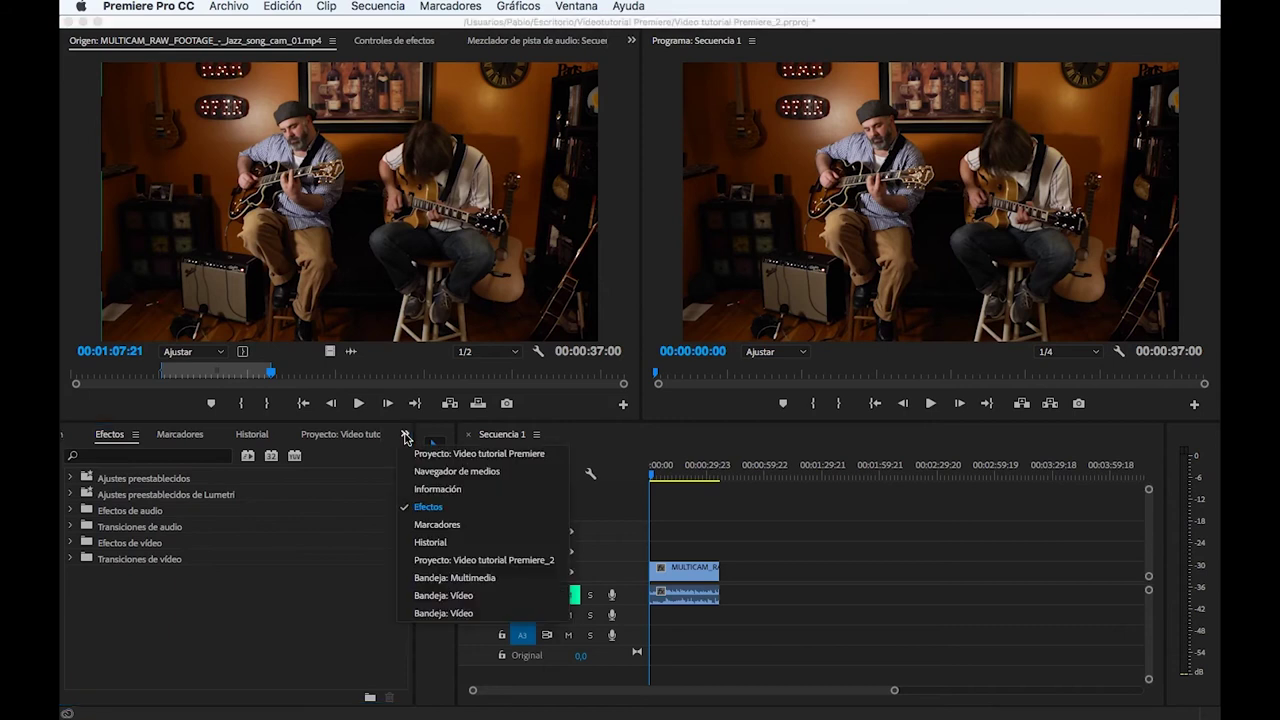
{"action": "left_click", "coordinate": [360, 456]}
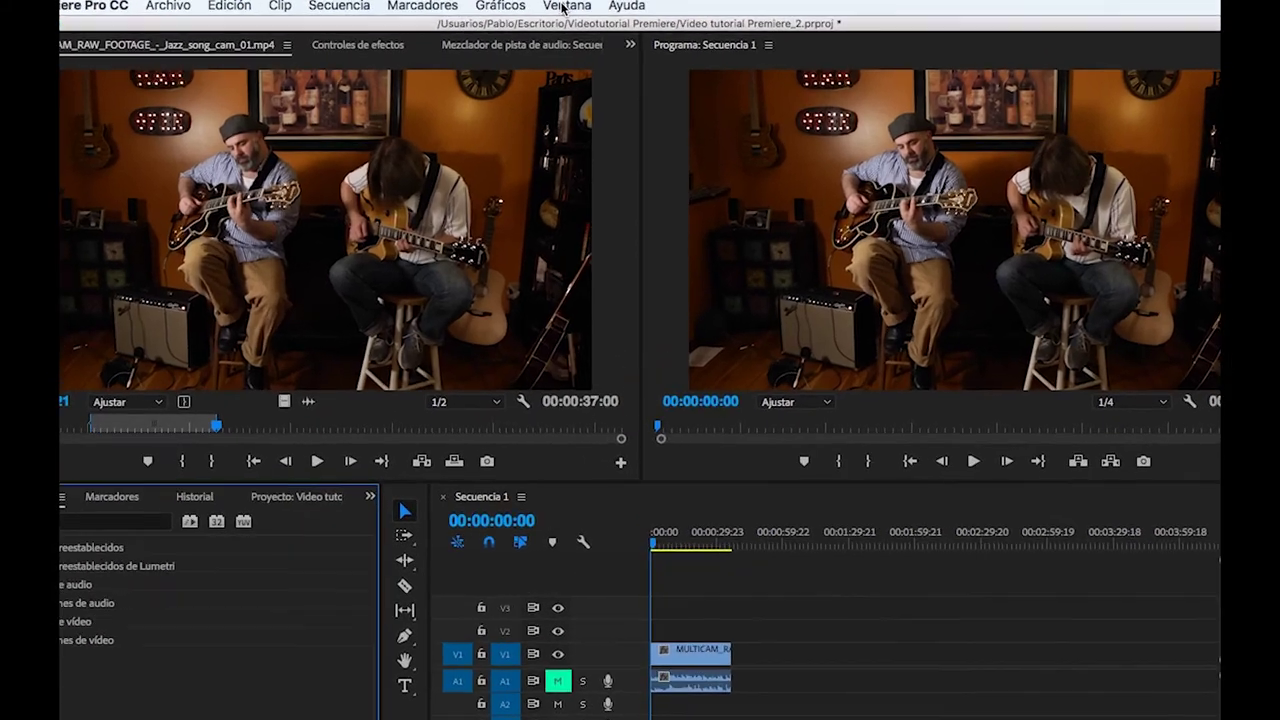
{"action": "left_click", "coordinate": [573, 8]}
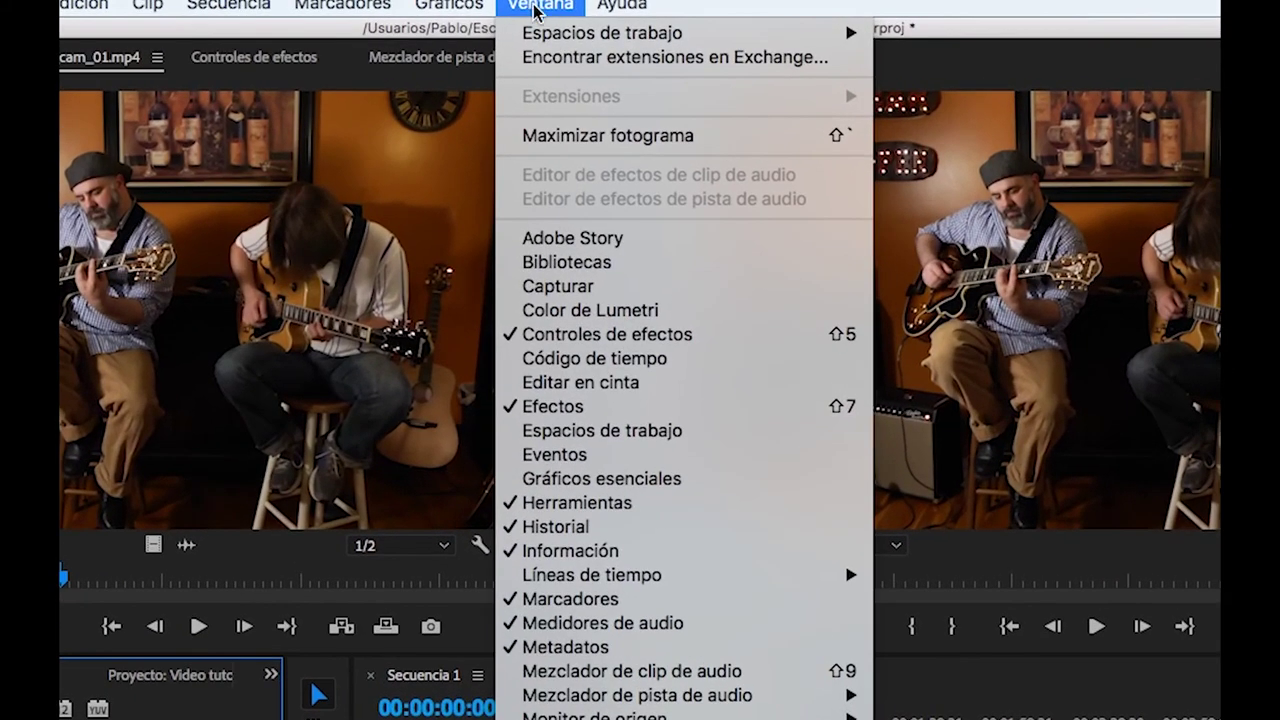
{"action": "mouse_move", "coordinate": [637, 40]}
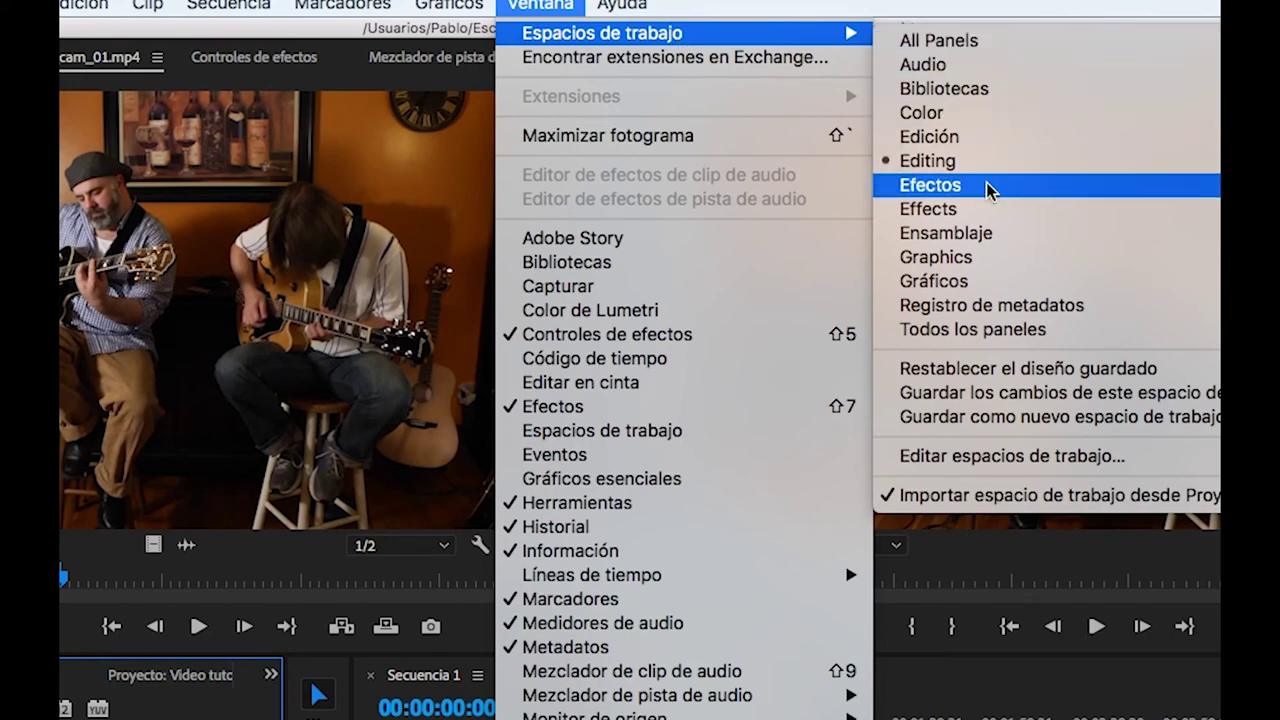
{"action": "left_click", "coordinate": [1005, 38]}
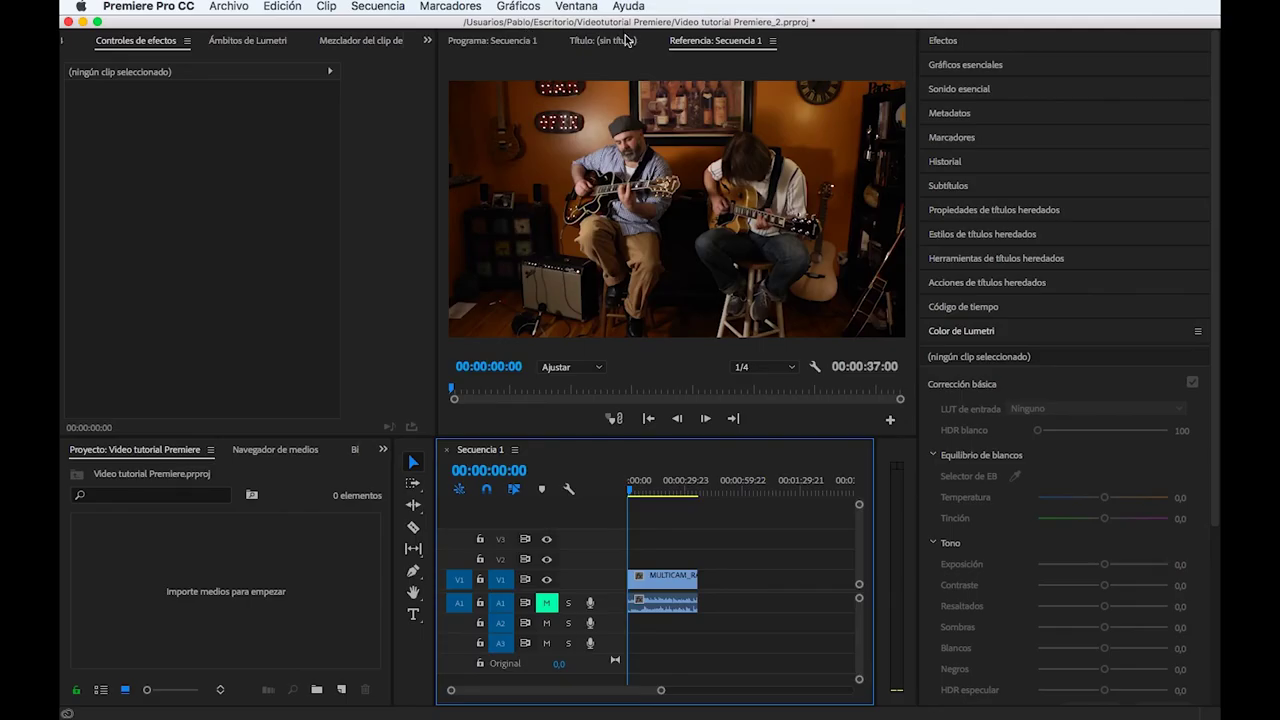
{"action": "left_click", "coordinate": [620, 7]}
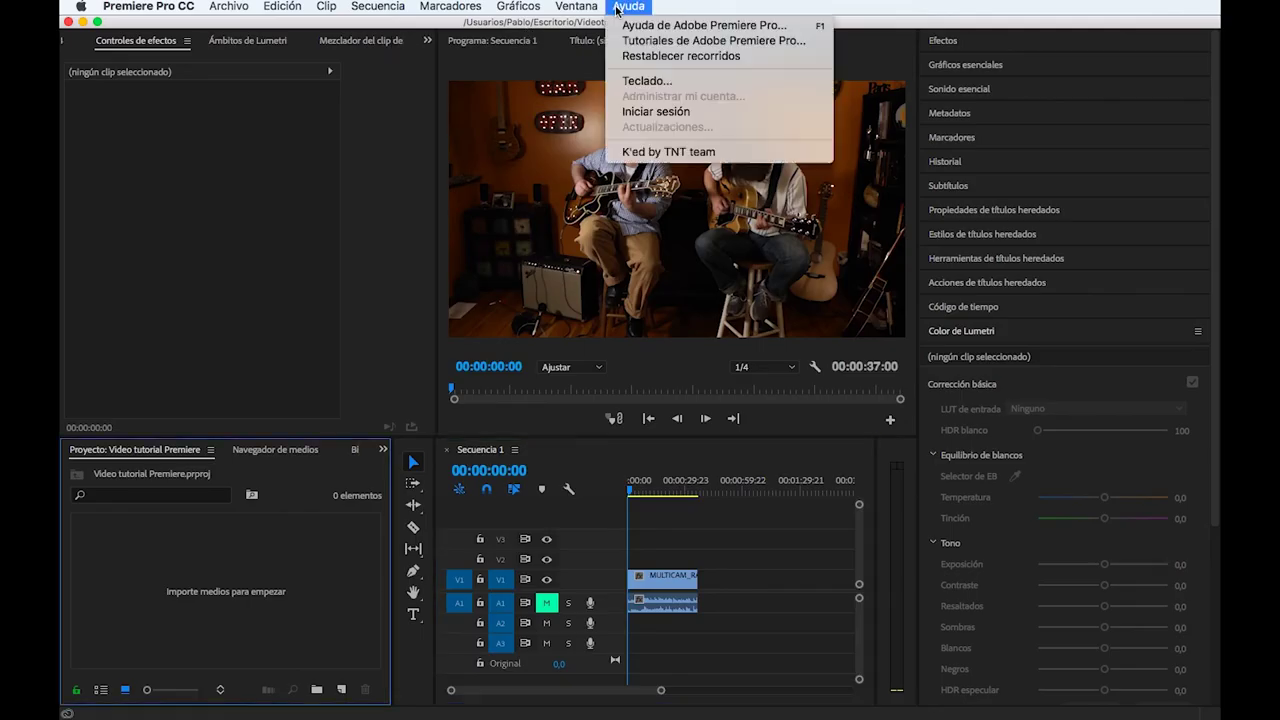
{"action": "mouse_move", "coordinate": [576, 6]}
{"action": "mouse_move", "coordinate": [620, 25]}
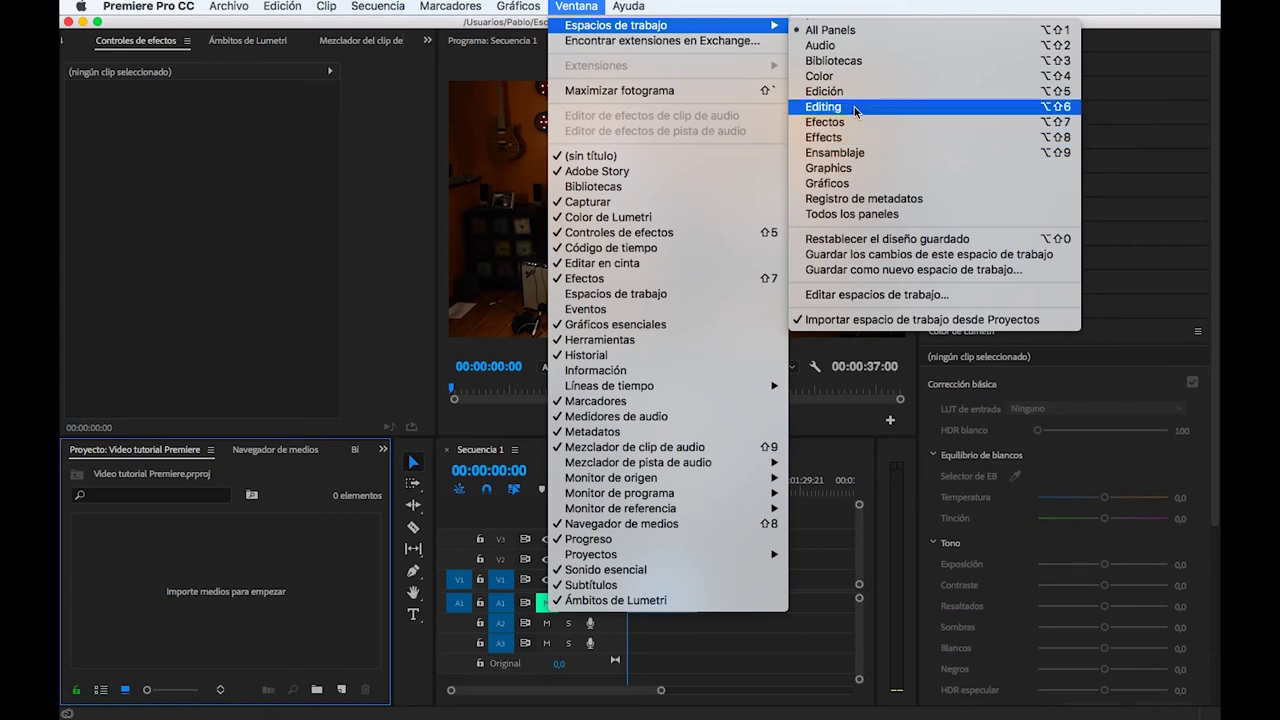
{"action": "left_click", "coordinate": [855, 106]}
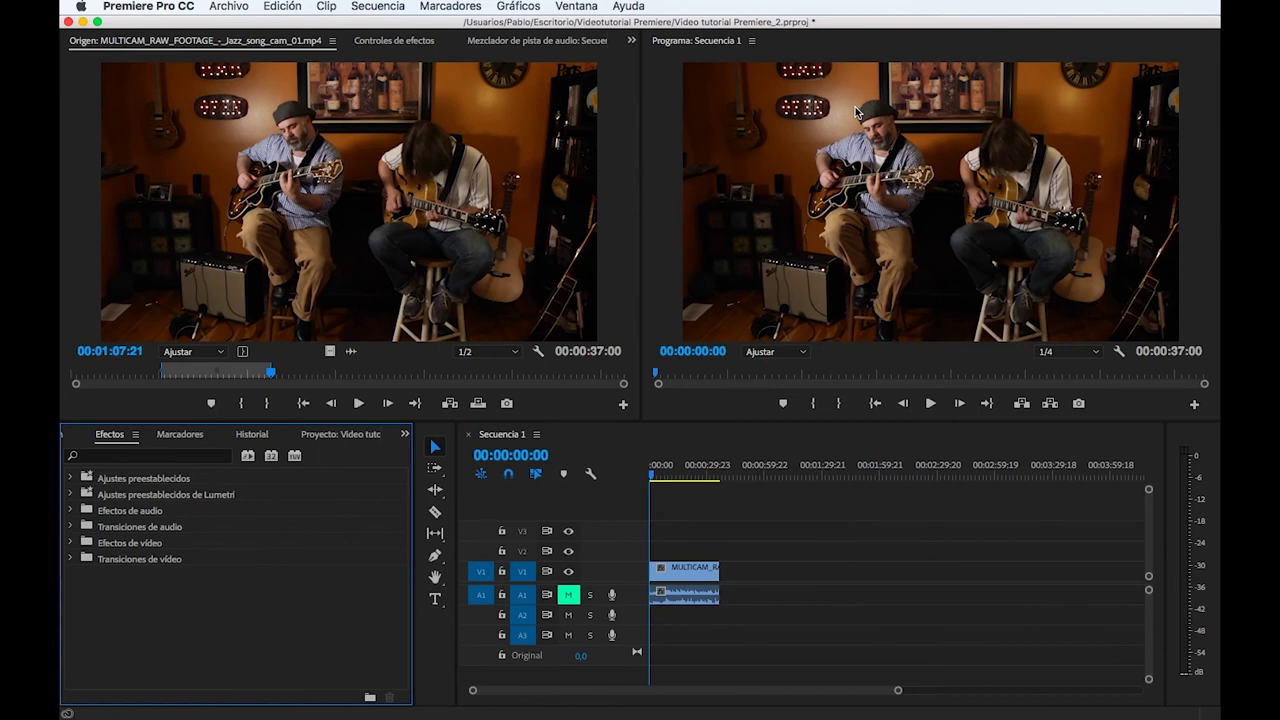
View Controles de efectos and Mezclador, switch to Metadatos, and narrow the tools strip to widen the timeline.
{"action": "left_click", "coordinate": [386, 52]}
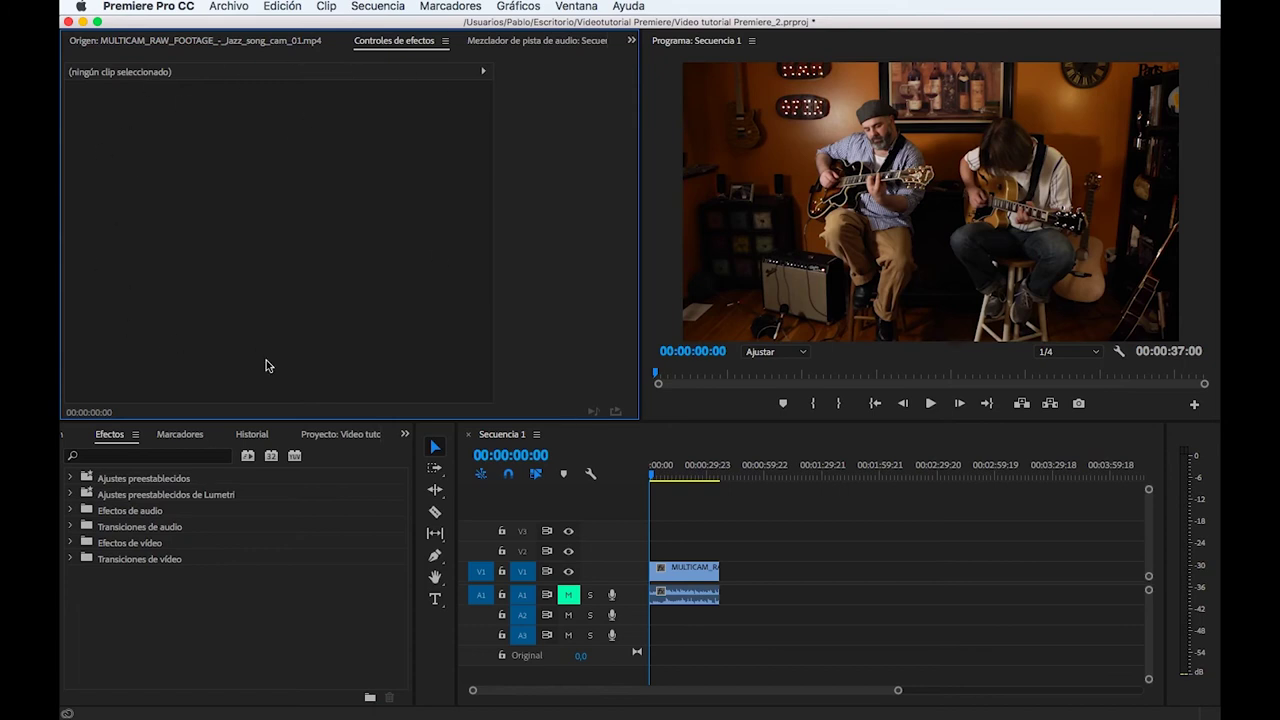
{"action": "left_click", "coordinate": [530, 46]}
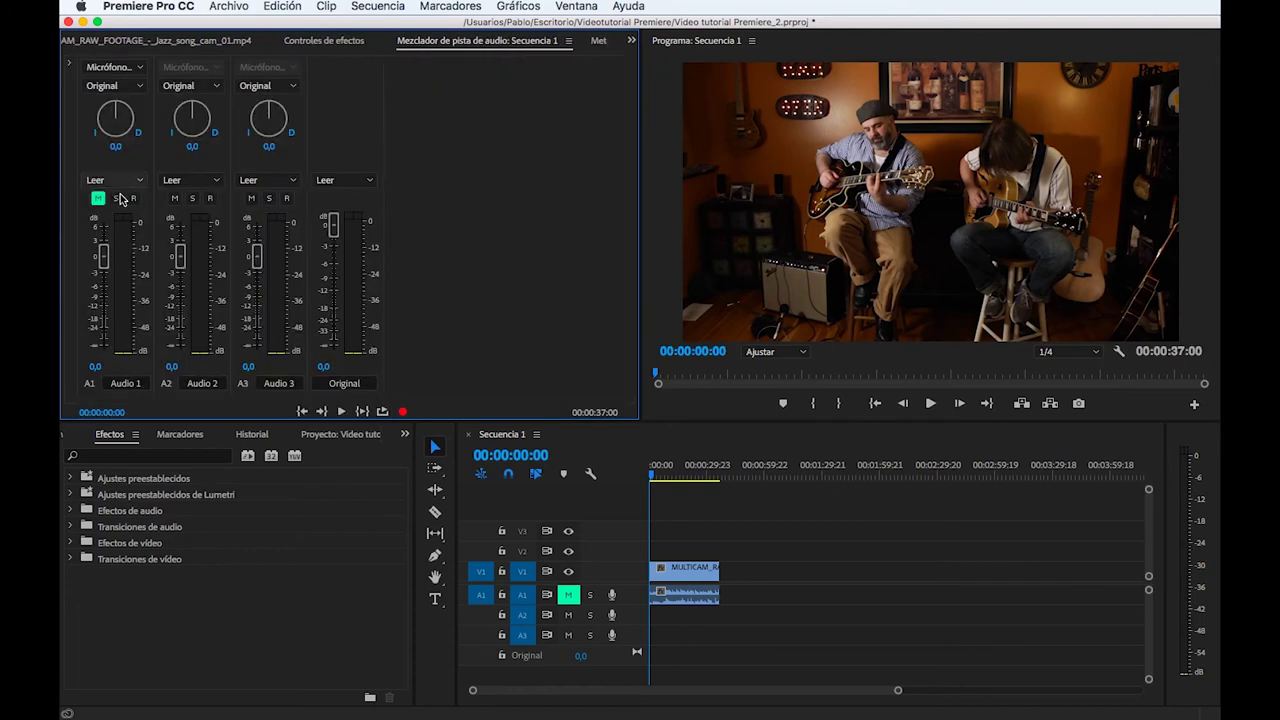
{"action": "left_click", "coordinate": [631, 44]}
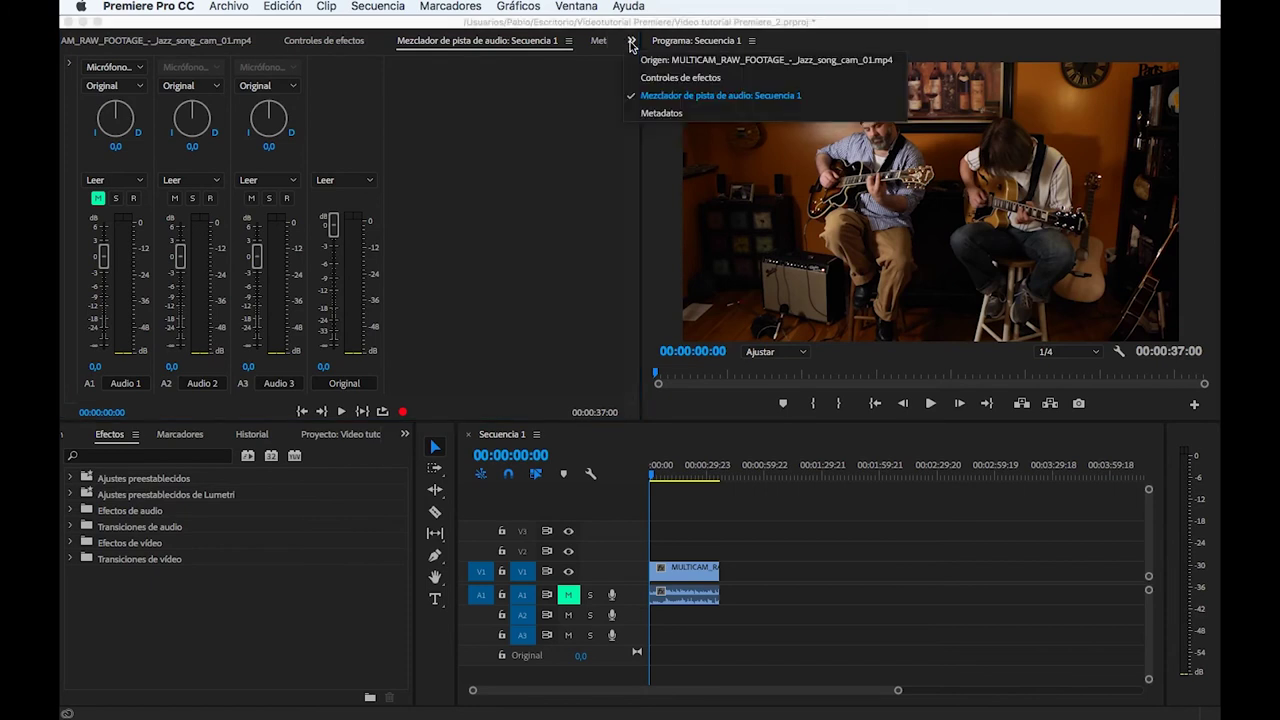
{"action": "left_click", "coordinate": [662, 114]}
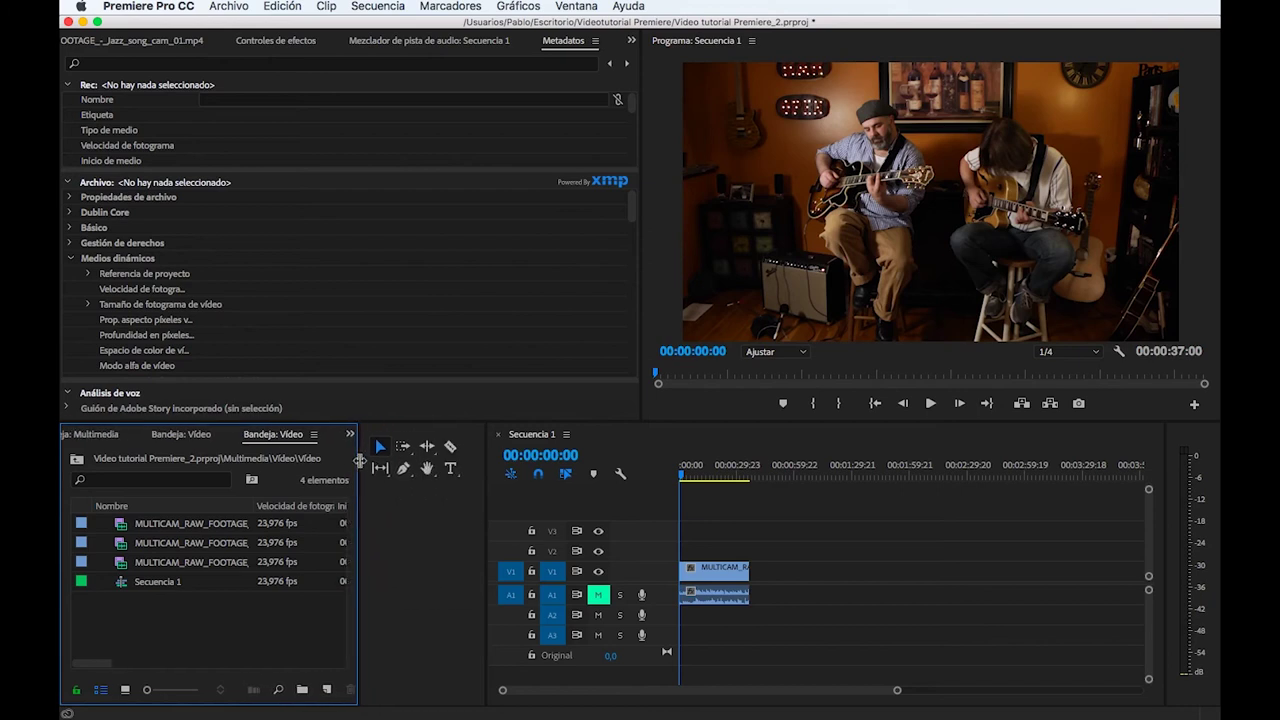
{"action": "left_click_drag", "start_coordinate": [469, 487], "coordinate": [406, 484]}
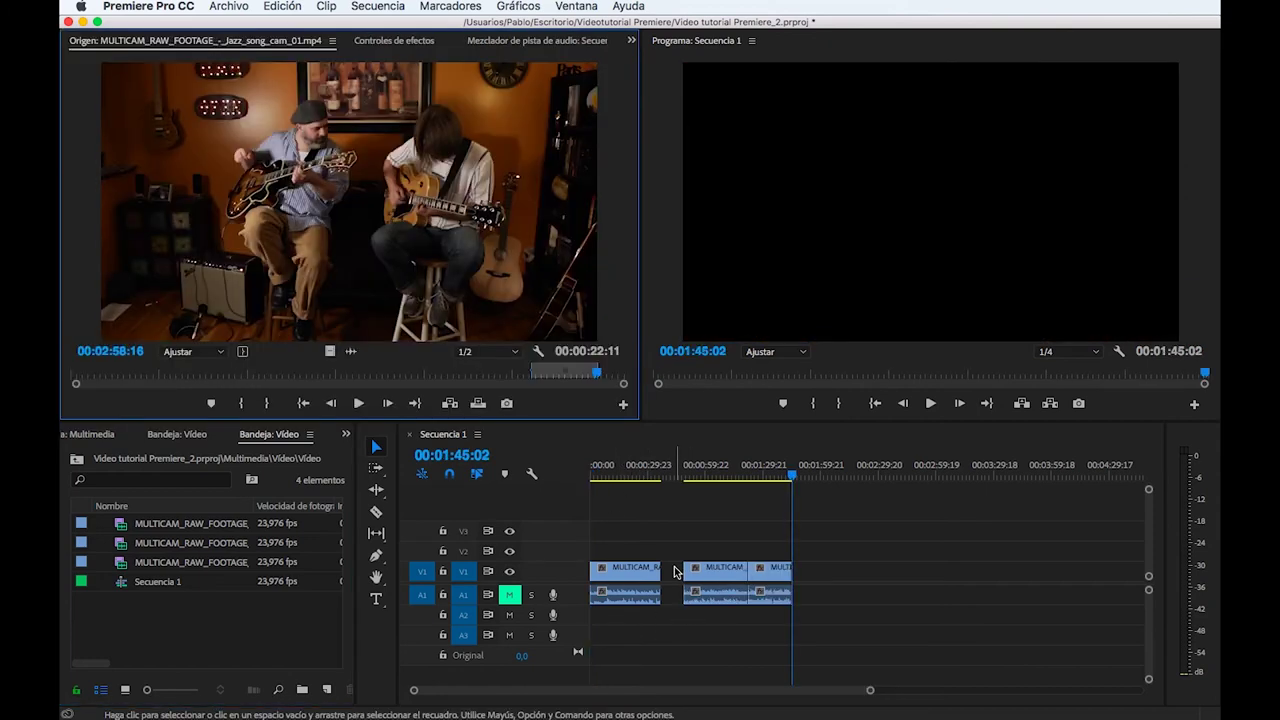
Ripple delete the empty timeline gap so the three MULTICAM excerpts close up into 00:01:33:10.
{"action": "right_click", "coordinate": [677, 574]}
{"action": "left_click", "coordinate": [720, 581]}
{"action": "key", "text": "Home"}
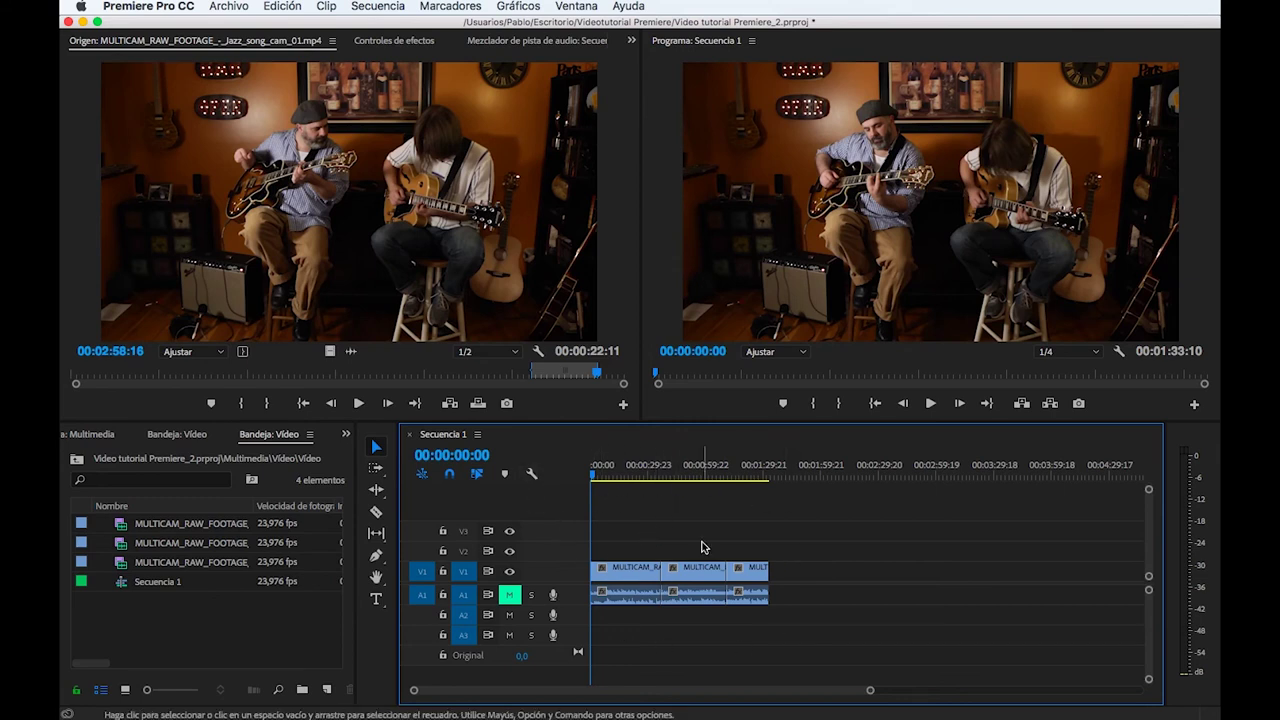
Open Archivo > Exportar > Medios to bring up Secuencia 1's H.264 export settings.
{"action": "left_click", "coordinate": [230, 7]}
{"action": "mouse_move", "coordinate": [395, 440]}
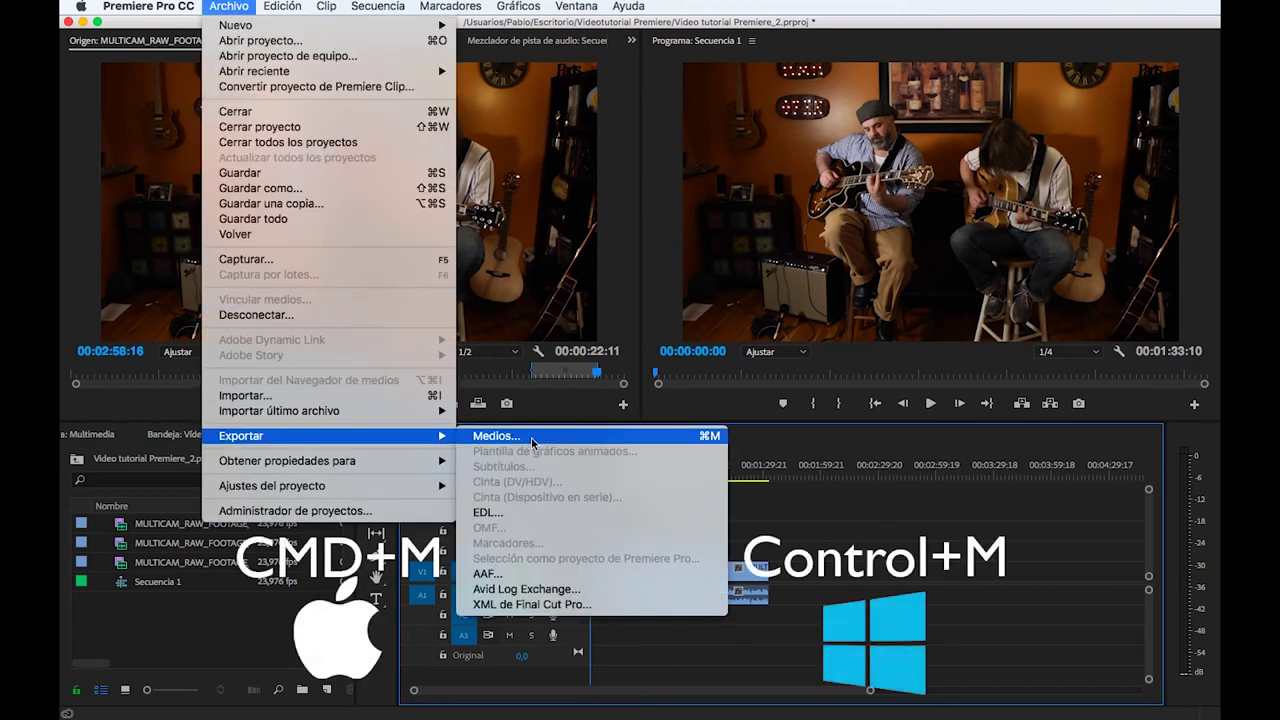
{"action": "left_click", "coordinate": [531, 439]}
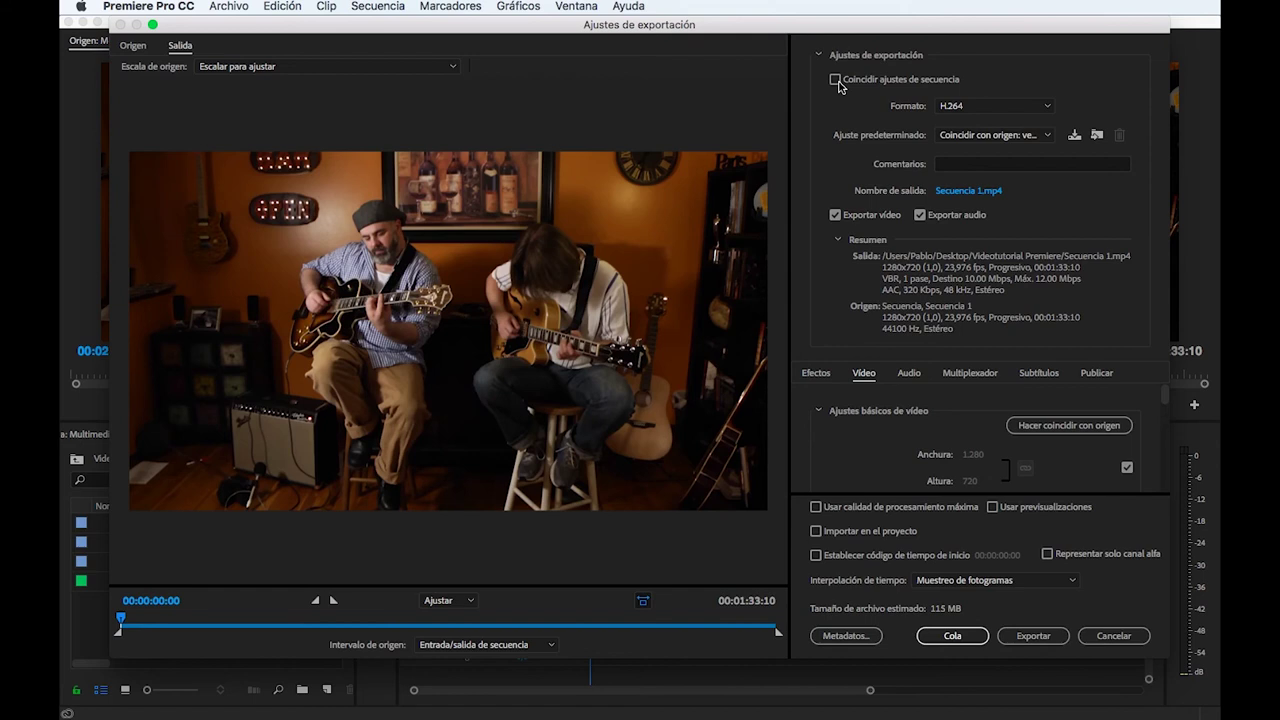
{"action": "left_click", "coordinate": [835, 80]}
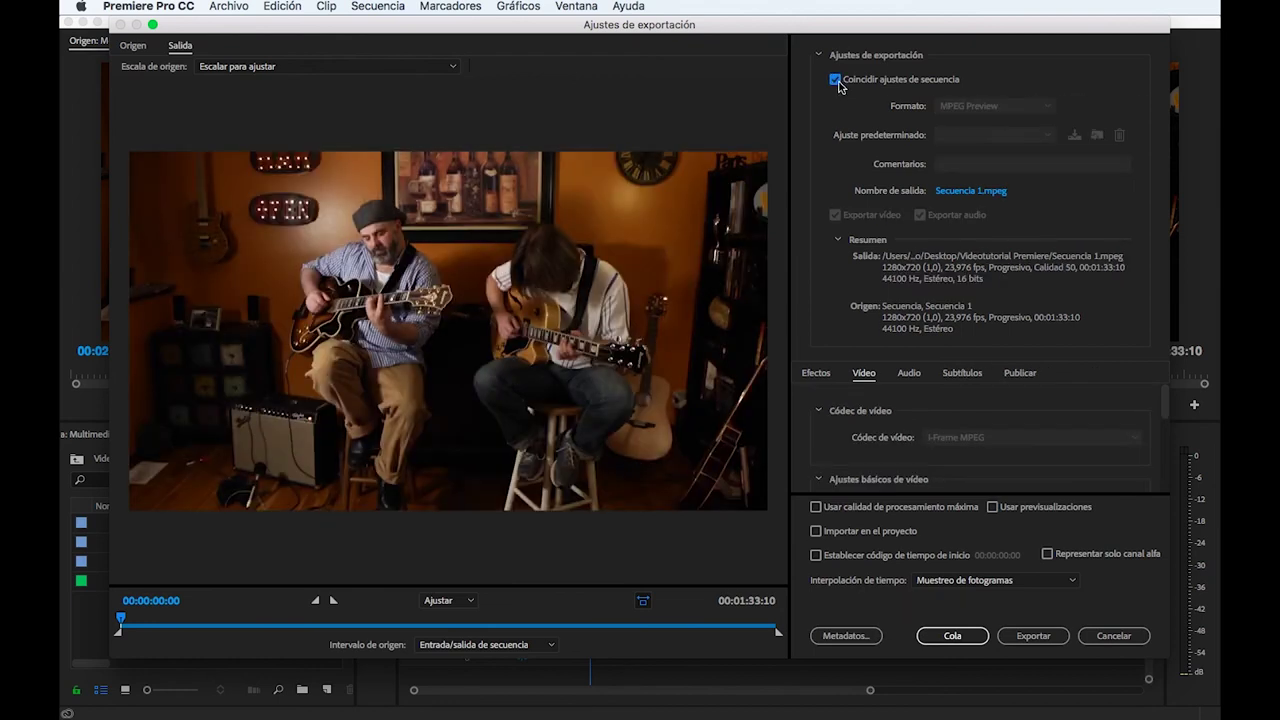
{"action": "left_click", "coordinate": [836, 80]}
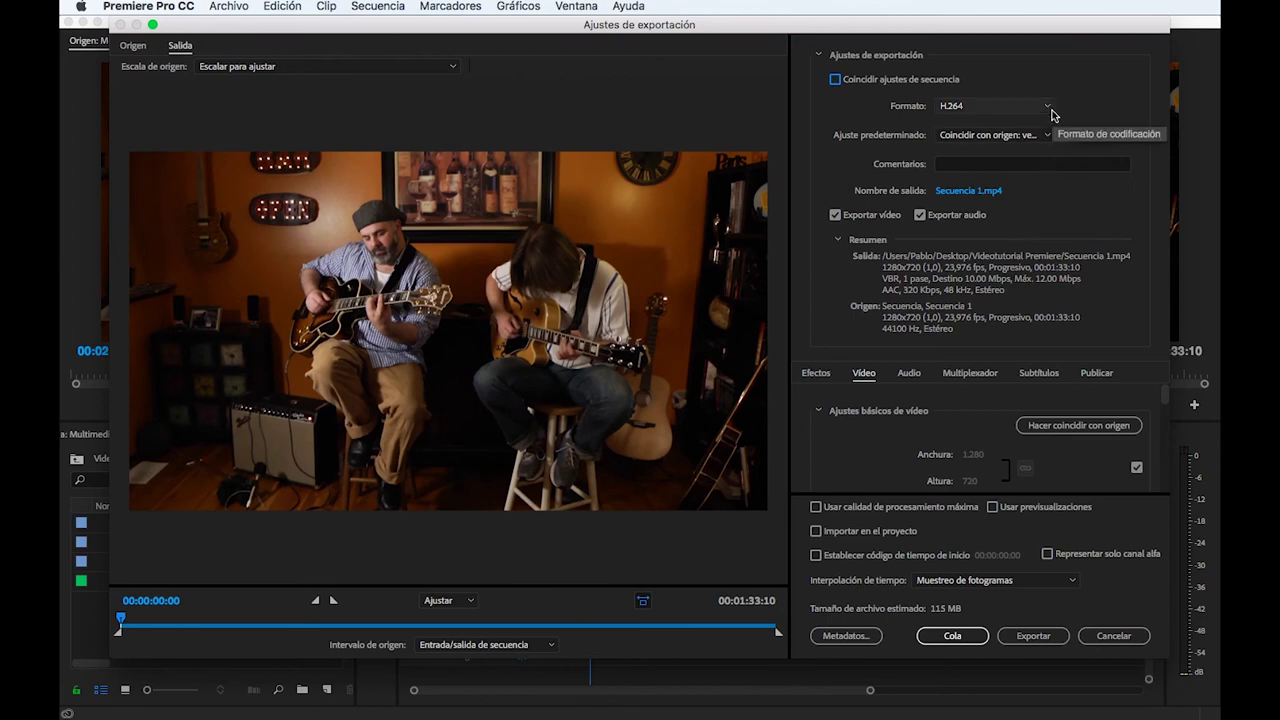
{"action": "left_click", "coordinate": [1048, 106]}
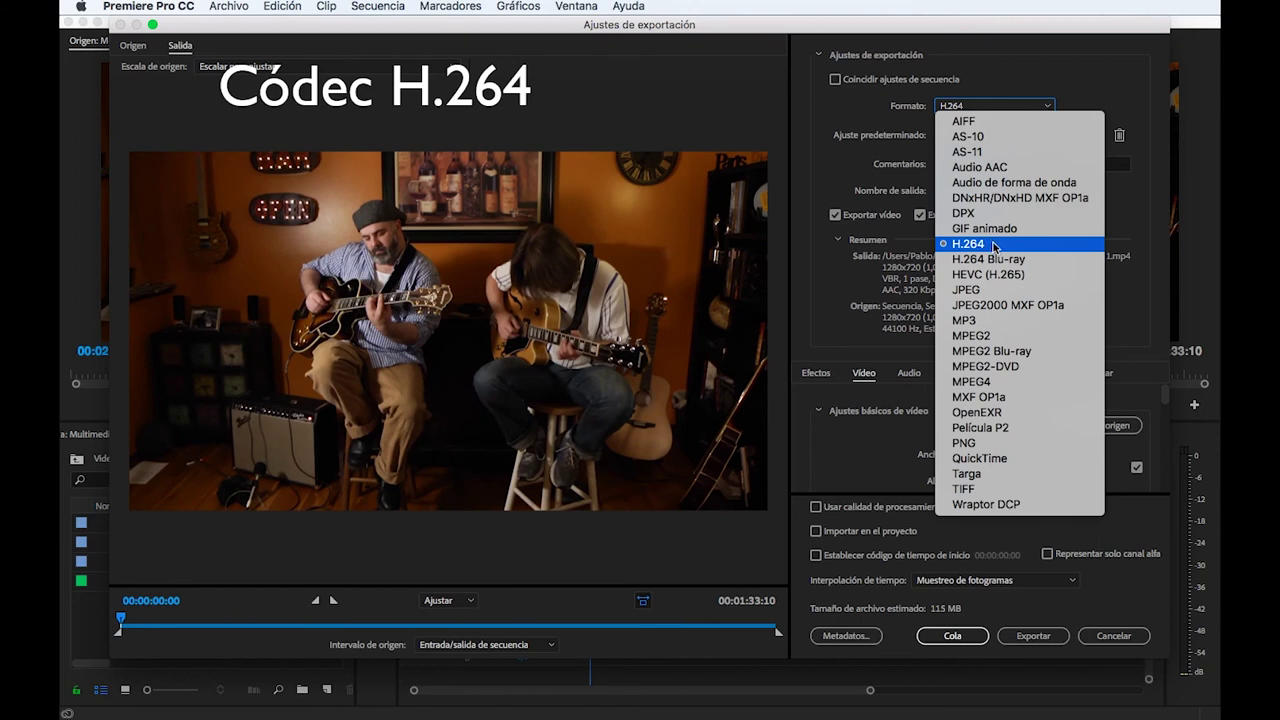
{"action": "left_click", "coordinate": [995, 249]}
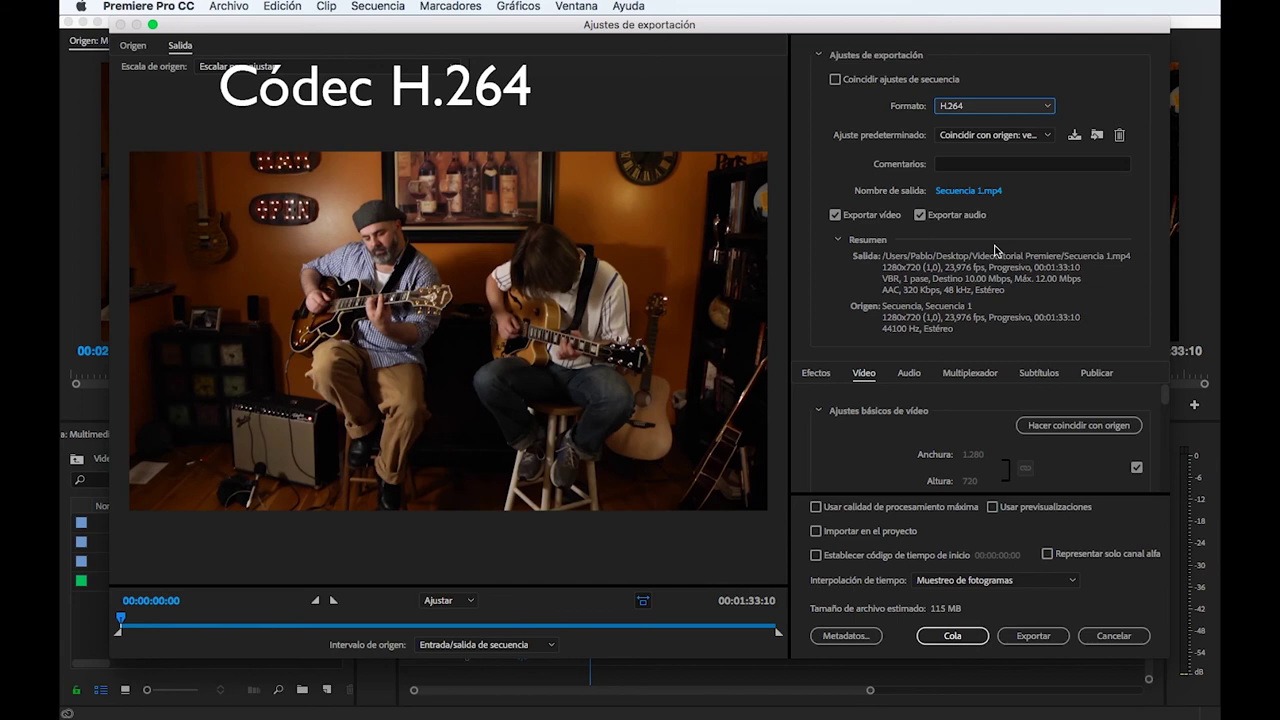
{"action": "left_click", "coordinate": [1050, 135]}
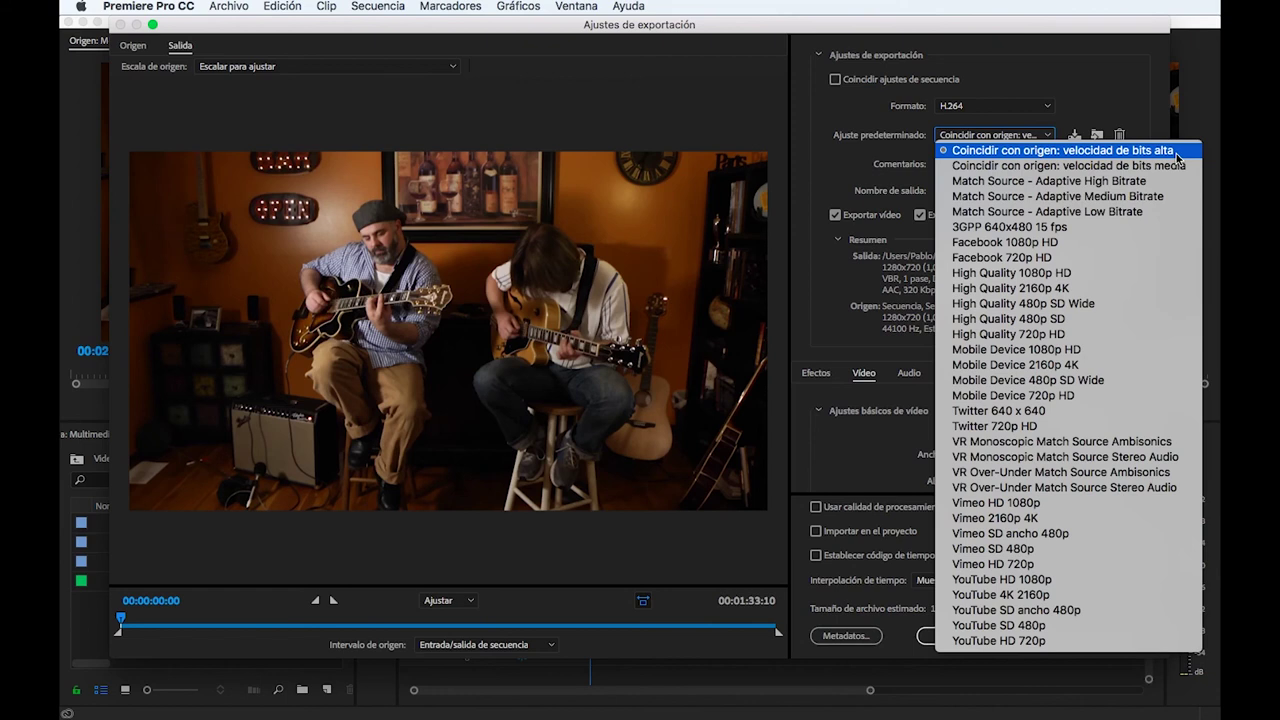
{"action": "left_click", "coordinate": [1110, 107]}
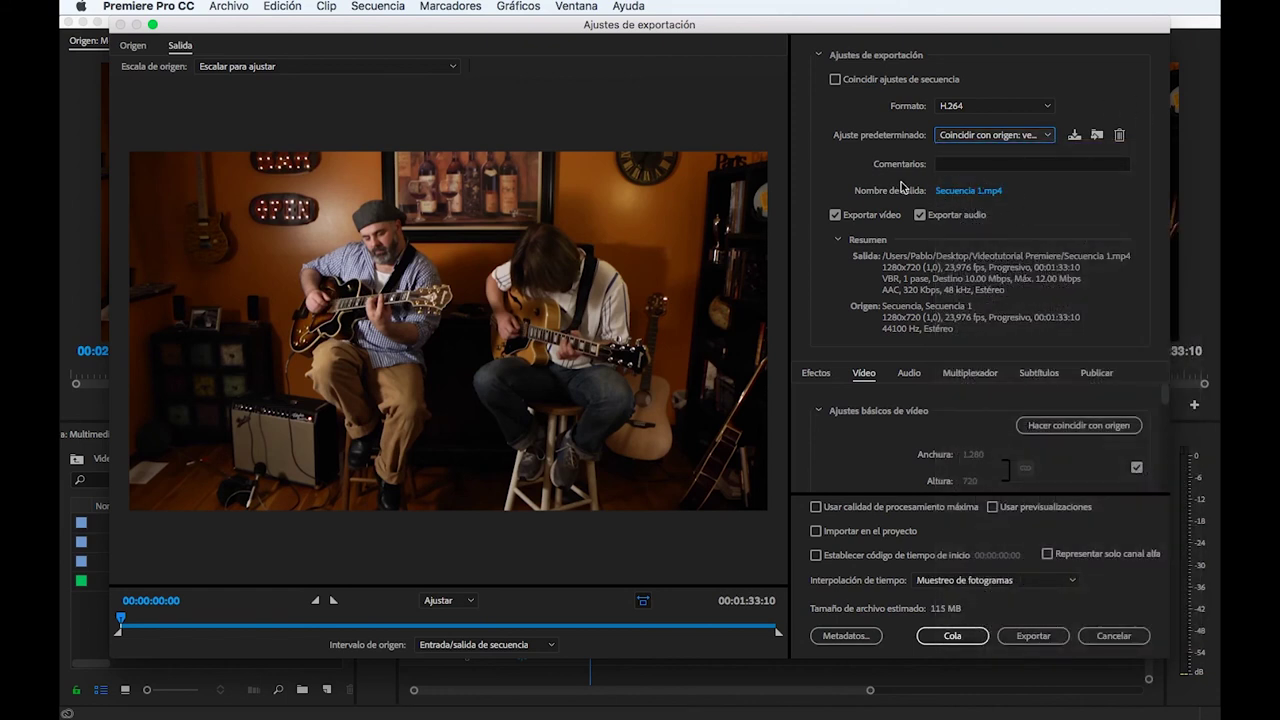
Change the output file name from Secuencia 1 to 'Video Exportado.mp4' and save it.
{"action": "left_click", "coordinate": [970, 191]}
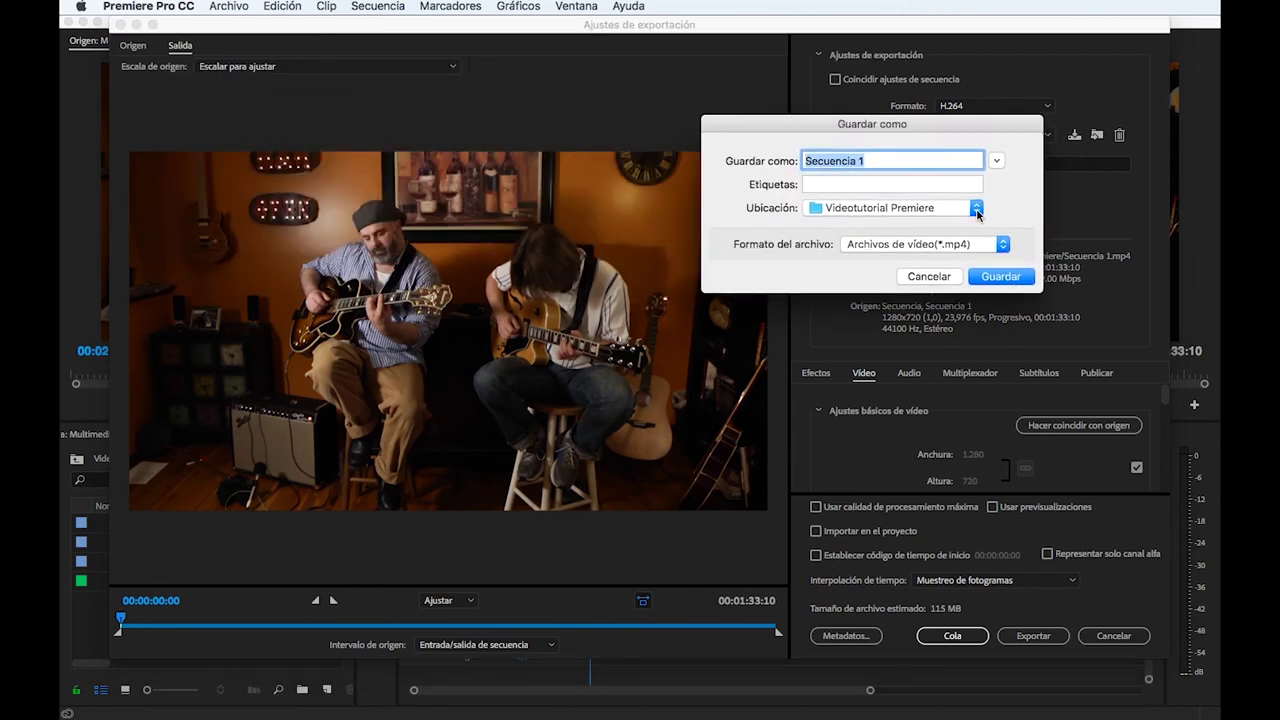
{"action": "left_click", "coordinate": [875, 163]}
{"action": "key", "text": "BackSpace"}
{"action": "key", "text": "BackSpace"}
{"action": "key", "text": "BackSpace"}
{"action": "key", "text": "BackSpace"}
{"action": "key", "text": "BackSpace"}
{"action": "key", "text": "BackSpace"}
{"action": "key", "text": "BackSpace"}
{"action": "key", "text": "BackSpace"}
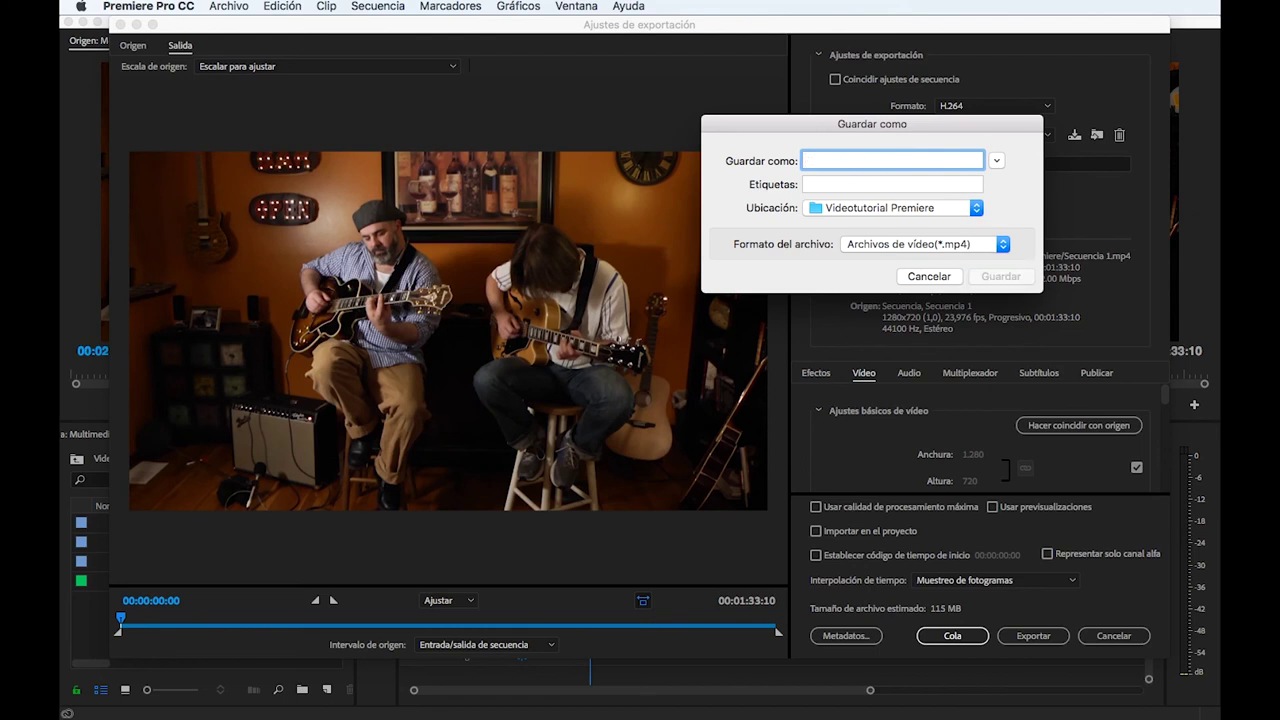
{"action": "type", "text": "Video Exportado"}
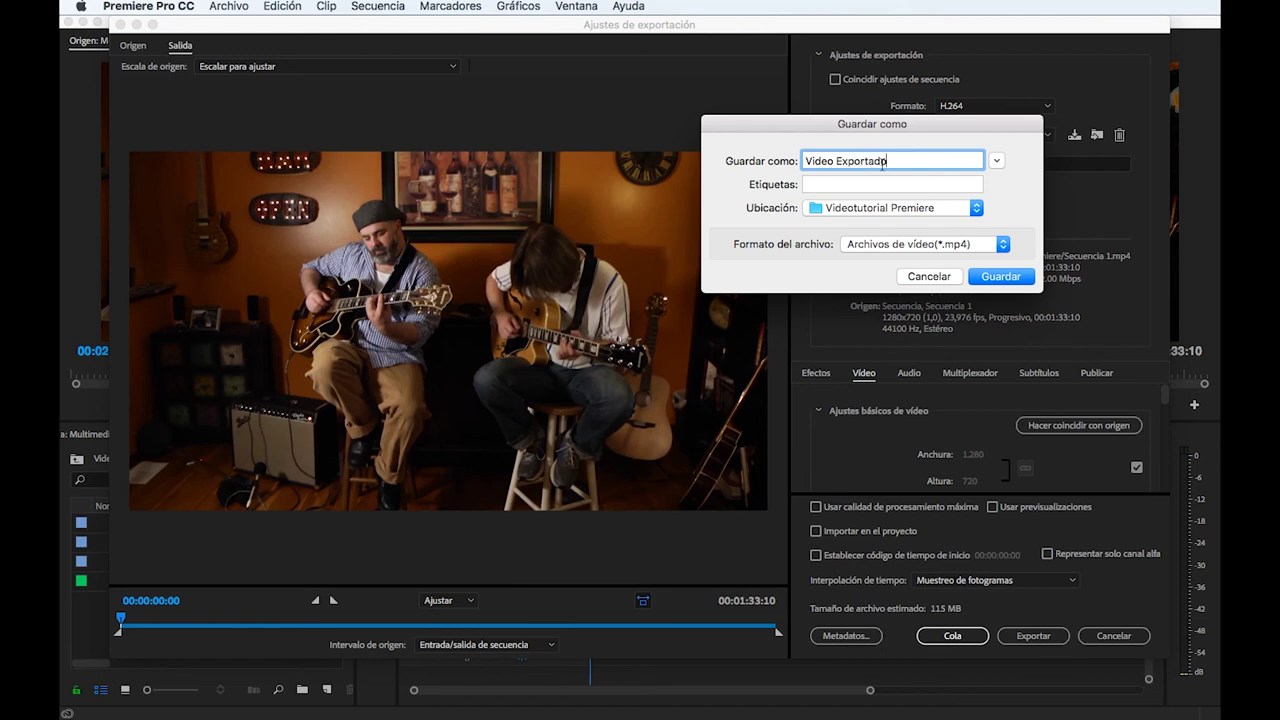
{"action": "left_click", "coordinate": [1001, 278]}
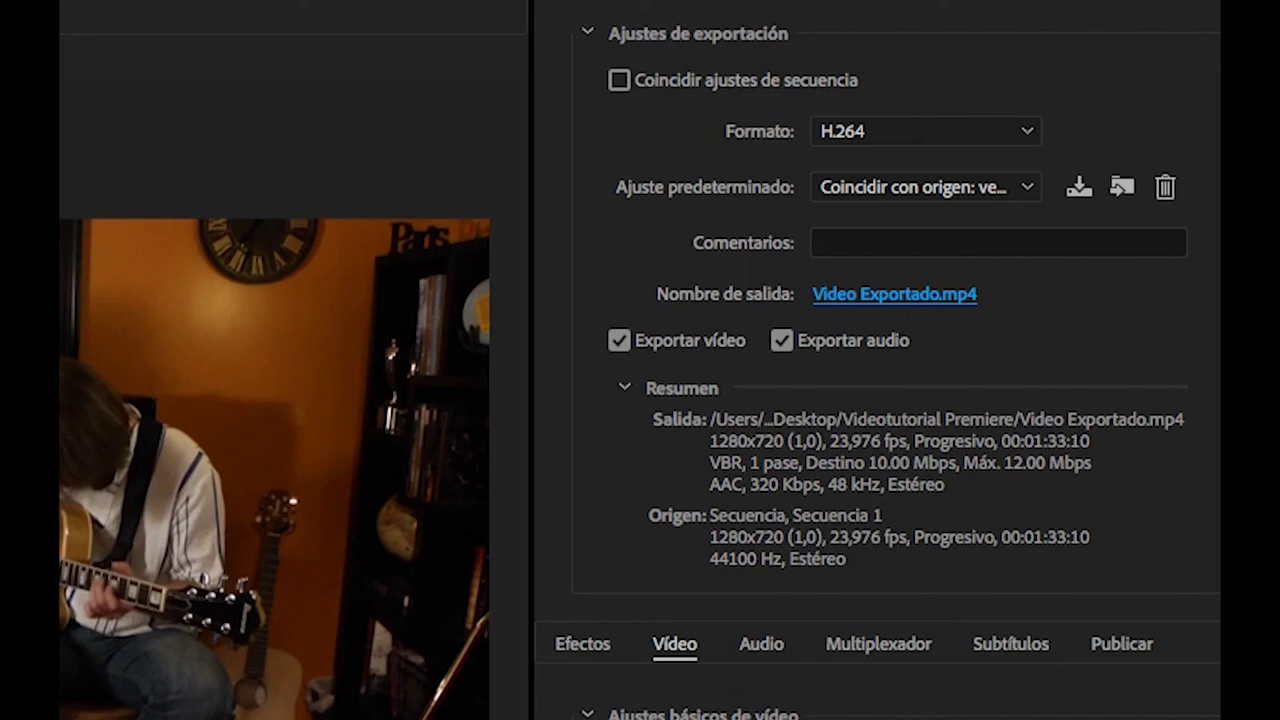
Scroll through the export dialog's video settings to check the 12.00 Mbps maximum bitrate.
{"action": "scroll", "coordinate": [880, 690], "scroll_direction": "down", "scroll_amount": 5}
{"action": "scroll", "coordinate": [880, 690], "scroll_direction": "up", "scroll_amount": 3}
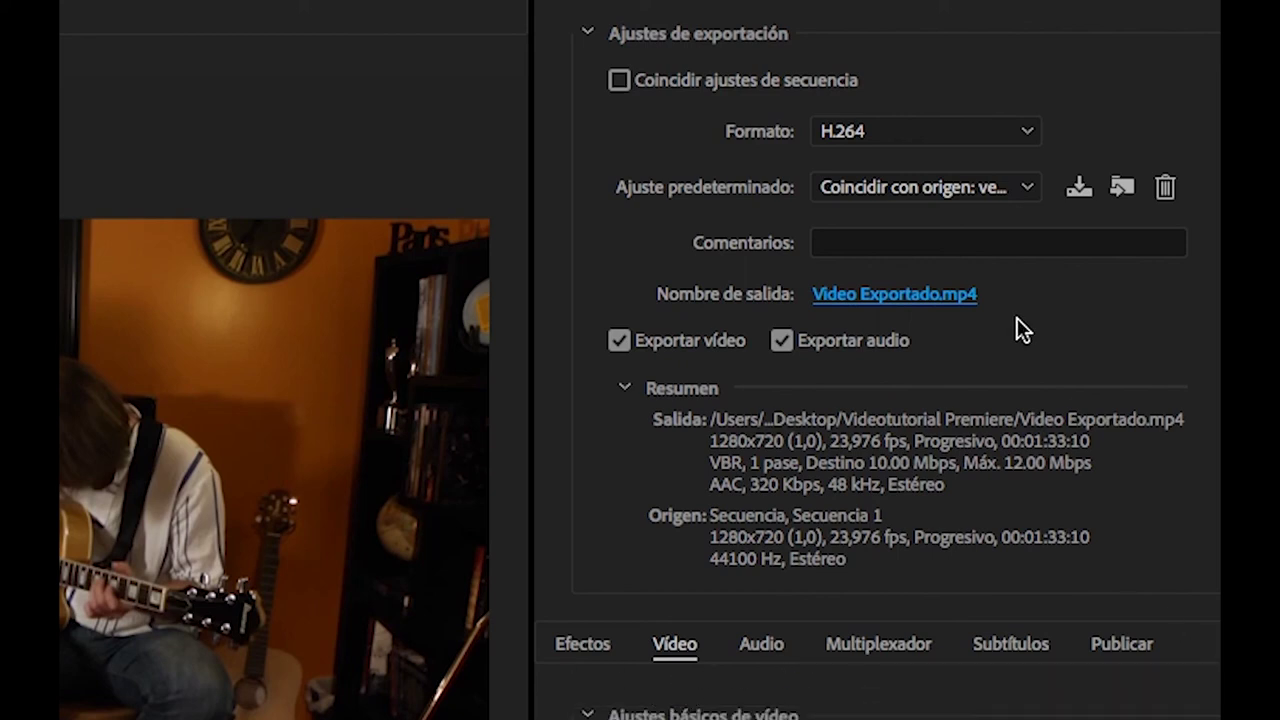